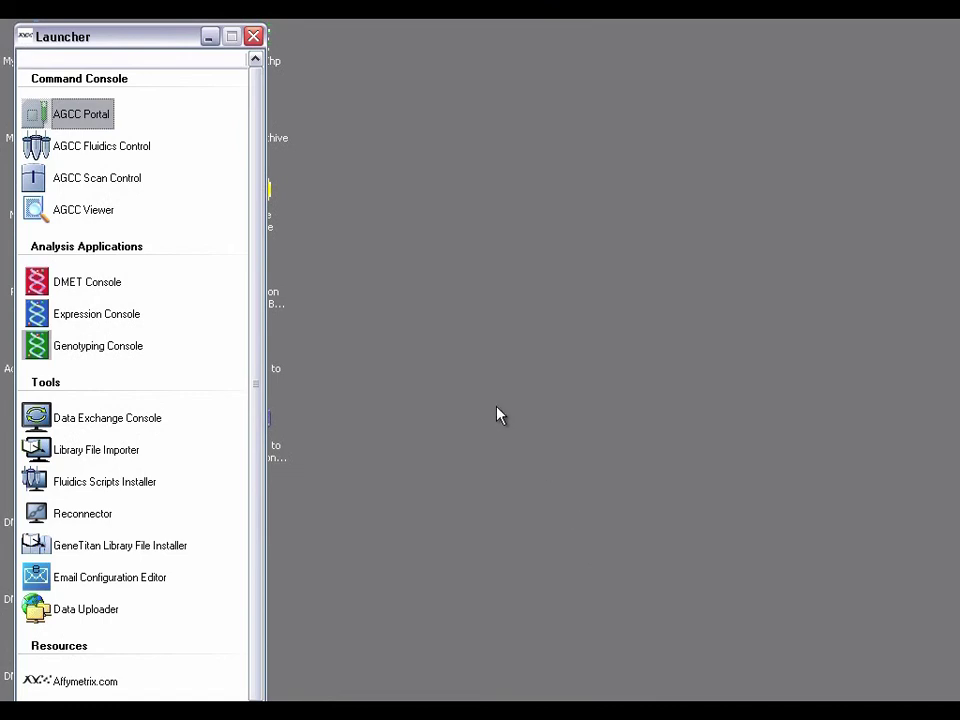
Launch AGCC Portal from the AGCC Launcher's Command Console list
{"action": "left_click", "coordinate": [70, 115]}
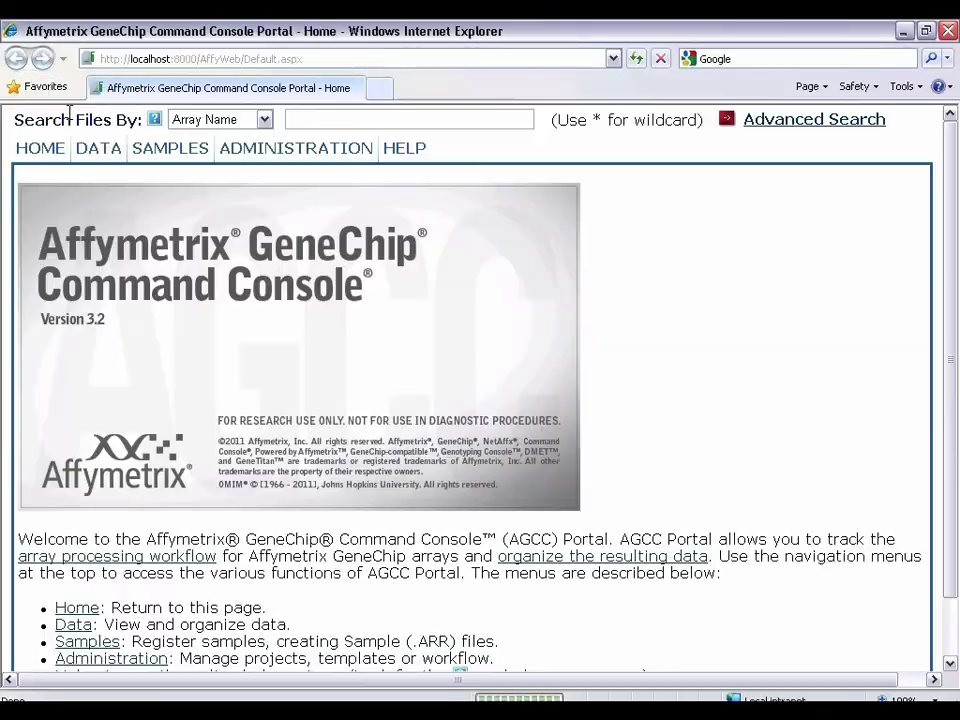
Open the DMET template for editing via Administration > Templates > Edit
{"action": "mouse_move", "coordinate": [98, 148]}
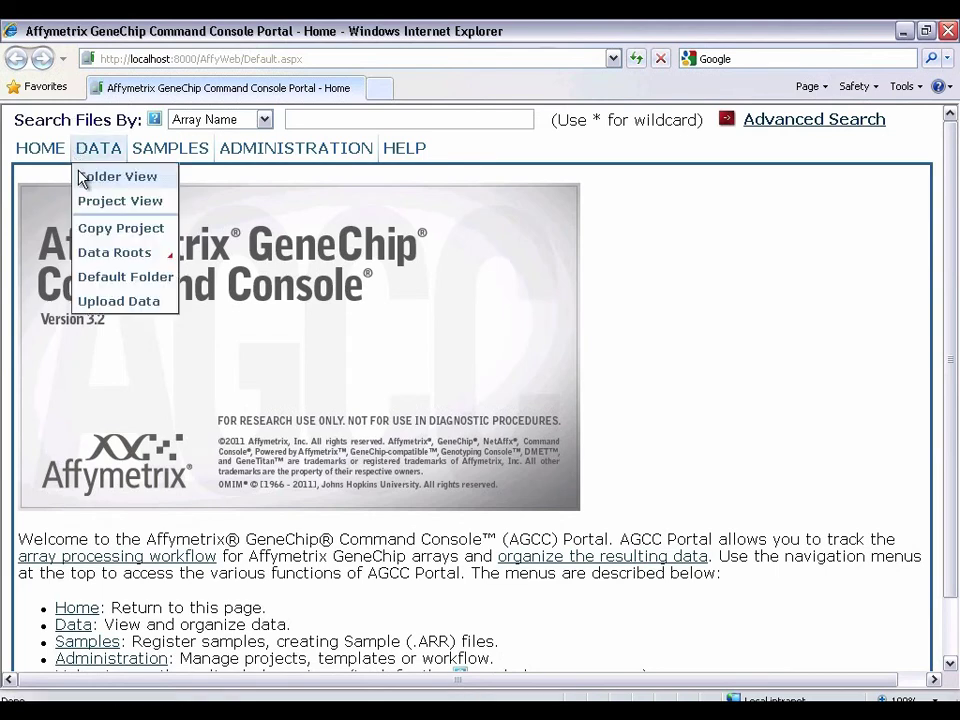
{"action": "mouse_move", "coordinate": [271, 153]}
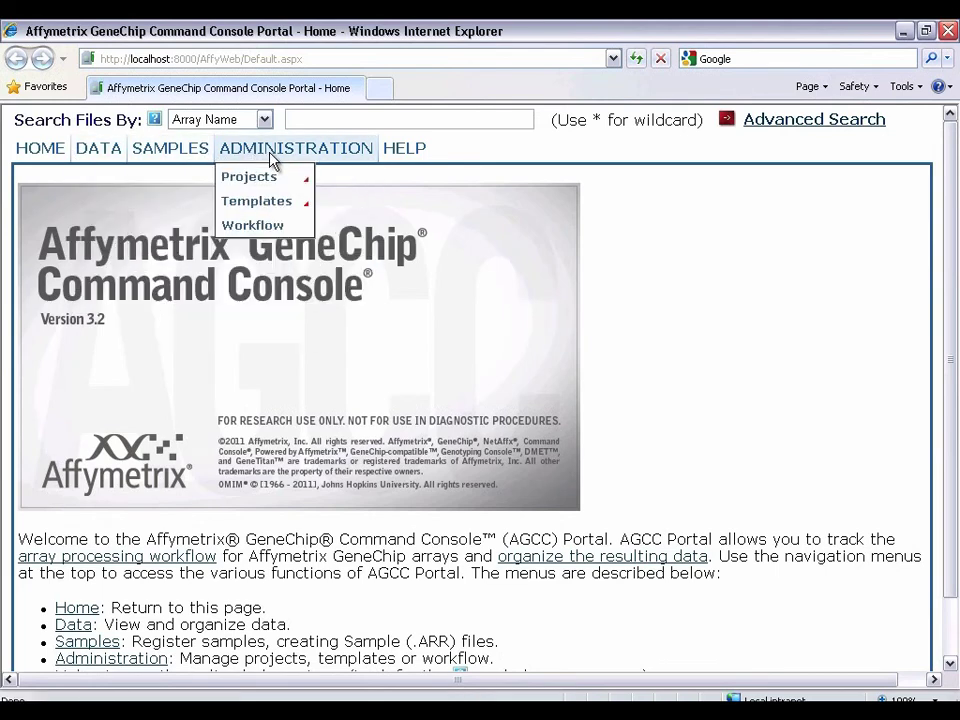
{"action": "mouse_move", "coordinate": [288, 204]}
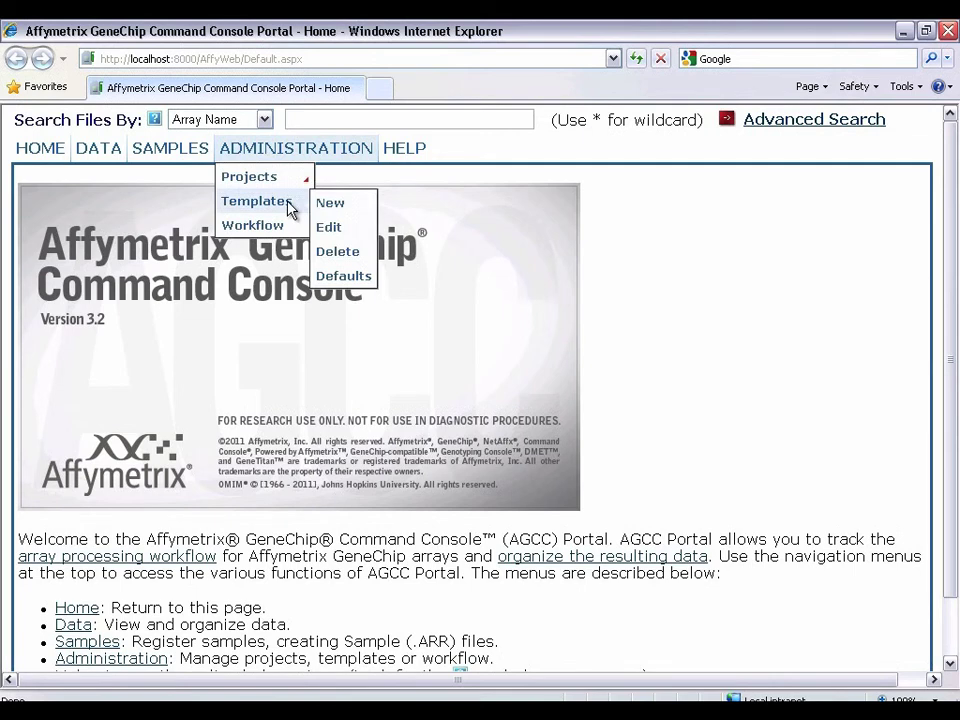
{"action": "left_click", "coordinate": [334, 228]}
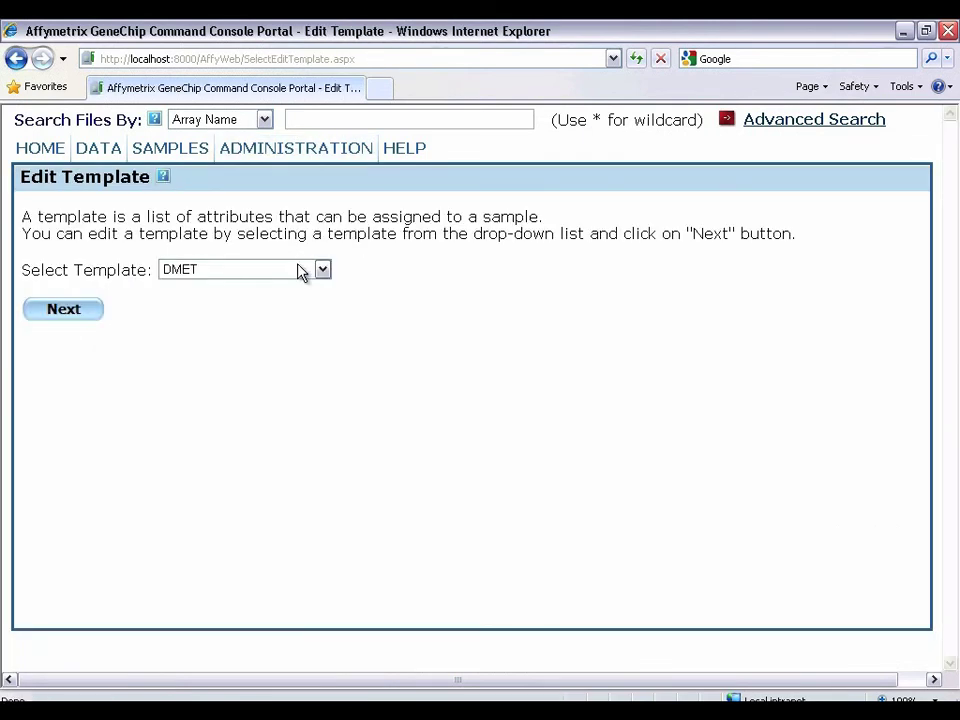
{"action": "left_click", "coordinate": [75, 313]}
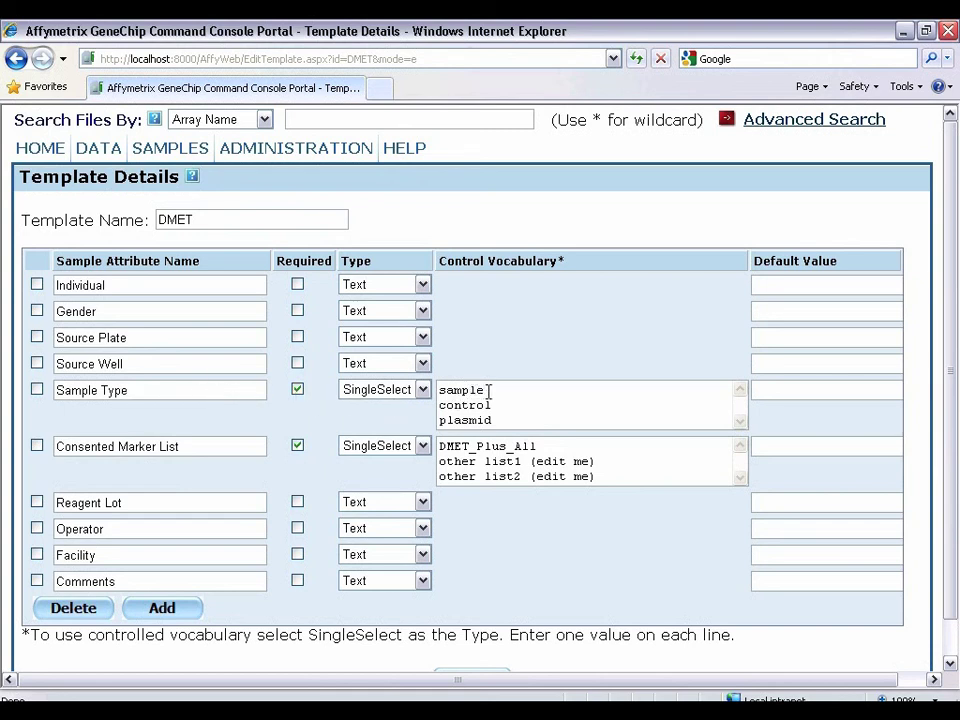
Review the DMET Sample Type choices (sample, plasmid) and the DMET_Plus_All marker list entry
{"action": "left_click_drag", "start_coordinate": [489, 390], "coordinate": [438, 390]}
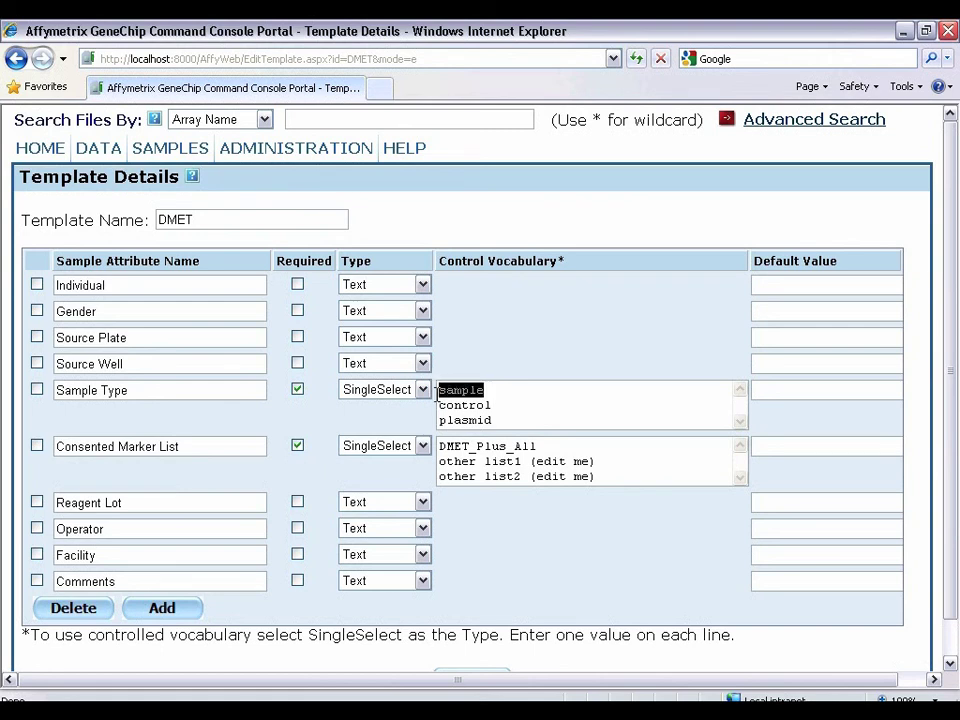
{"action": "left_click", "coordinate": [503, 420]}
{"action": "left_click_drag", "start_coordinate": [503, 420], "coordinate": [424, 420]}
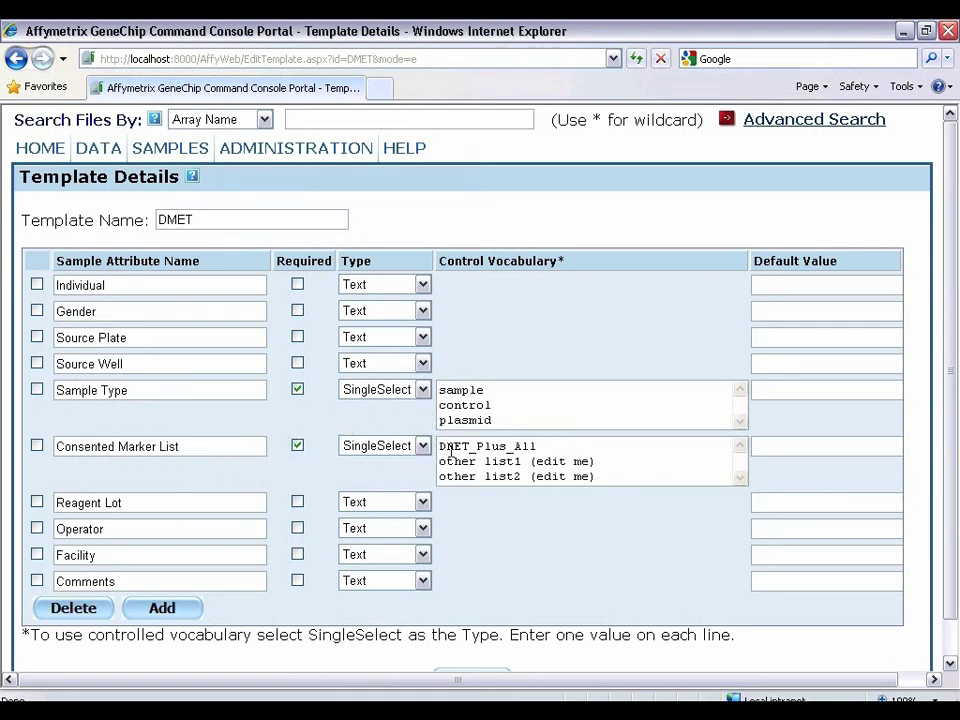
{"action": "left_click_drag", "start_coordinate": [540, 447], "coordinate": [451, 423]}
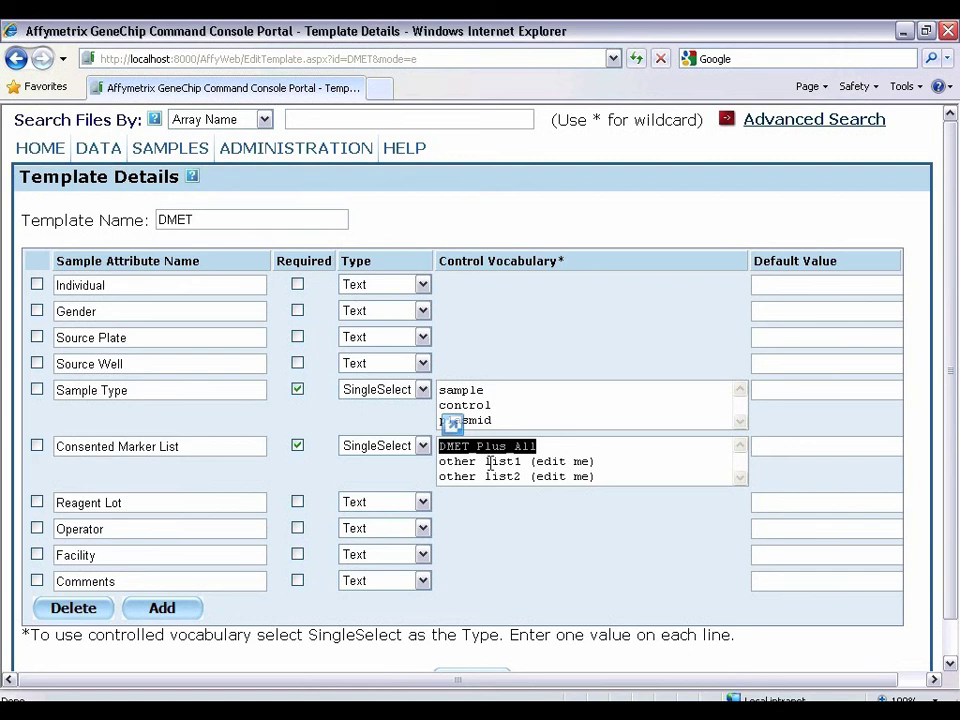
{"action": "left_click", "coordinate": [546, 452]}
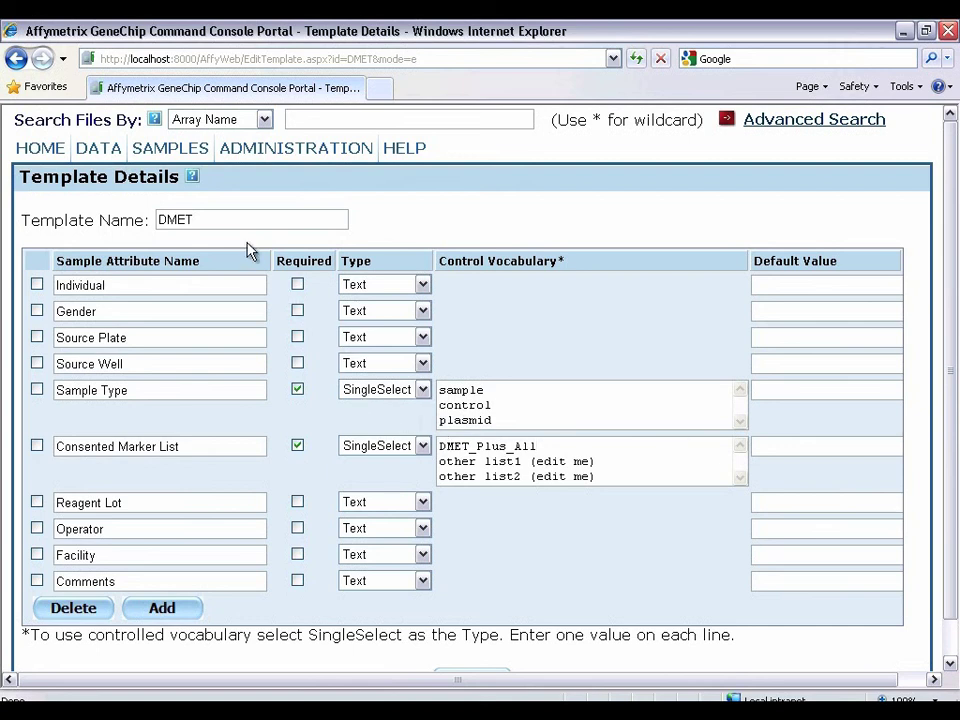
Generate a DMET batch registration spreadsheet for 24 samples, Default project, DMET Plus arrays
{"action": "mouse_move", "coordinate": [197, 150]}
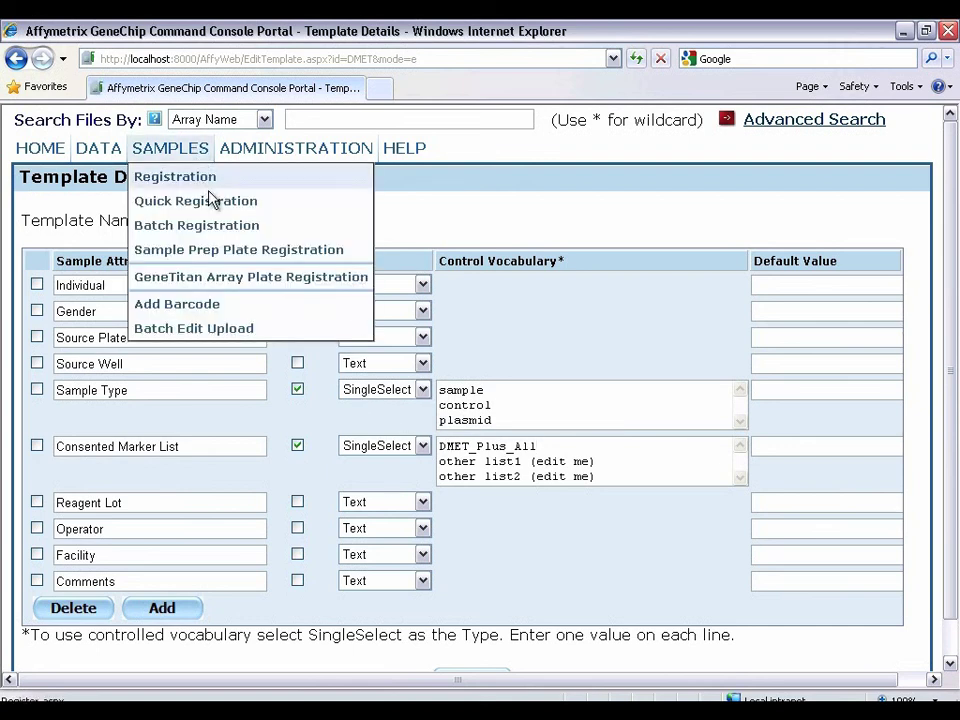
{"action": "left_click", "coordinate": [284, 230]}
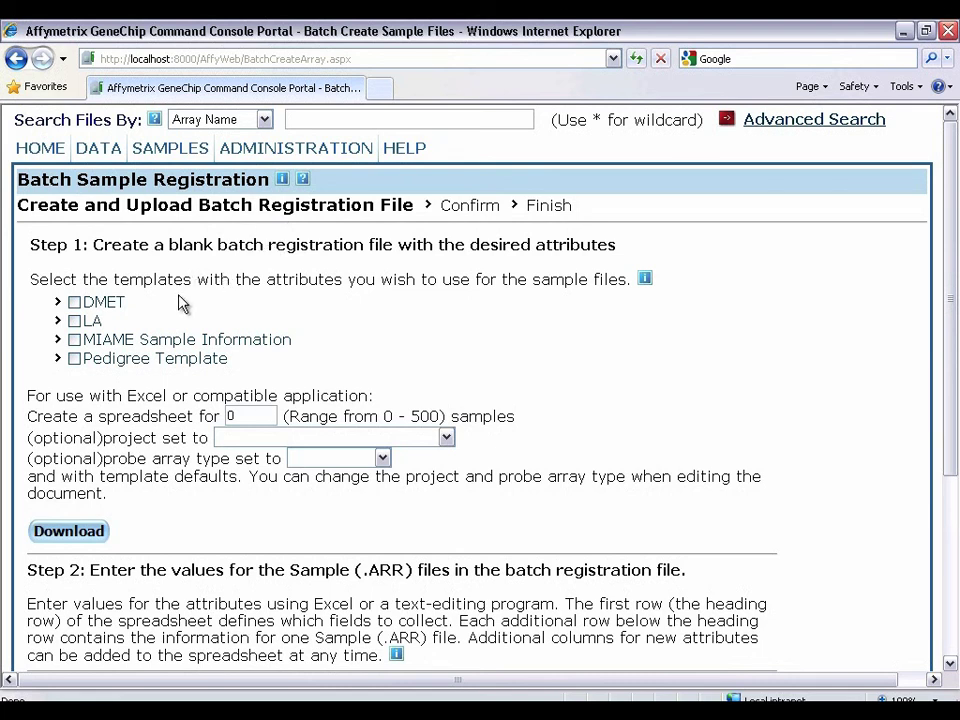
{"action": "left_click", "coordinate": [75, 306]}
{"action": "double_click", "coordinate": [228, 416]}
{"action": "type", "text": "24"}
{"action": "left_click", "coordinate": [309, 445]}
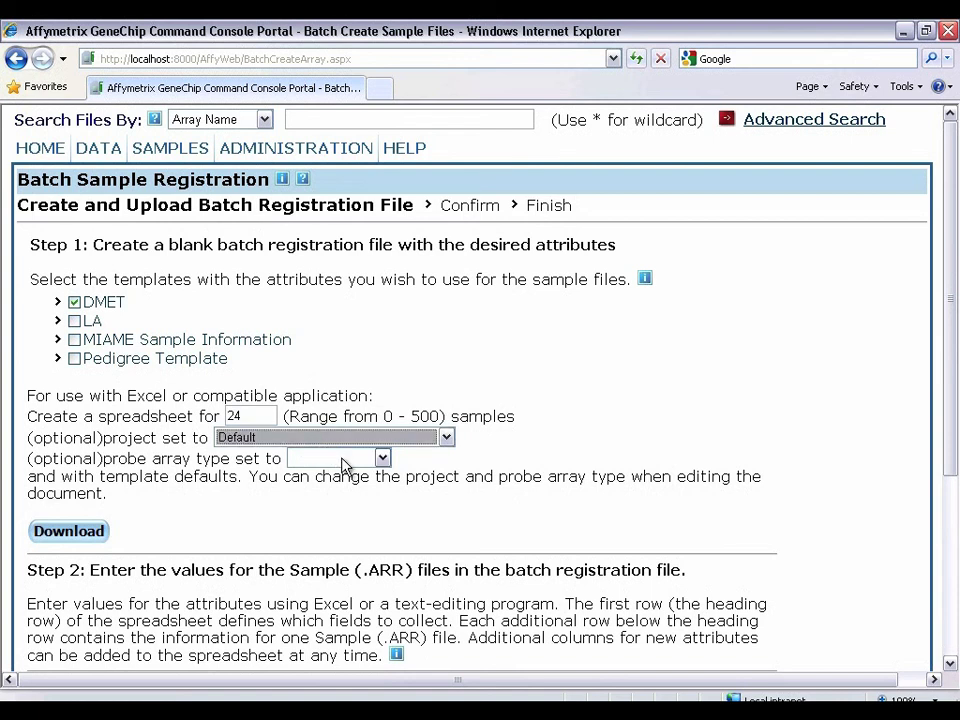
{"action": "left_click", "coordinate": [341, 460]}
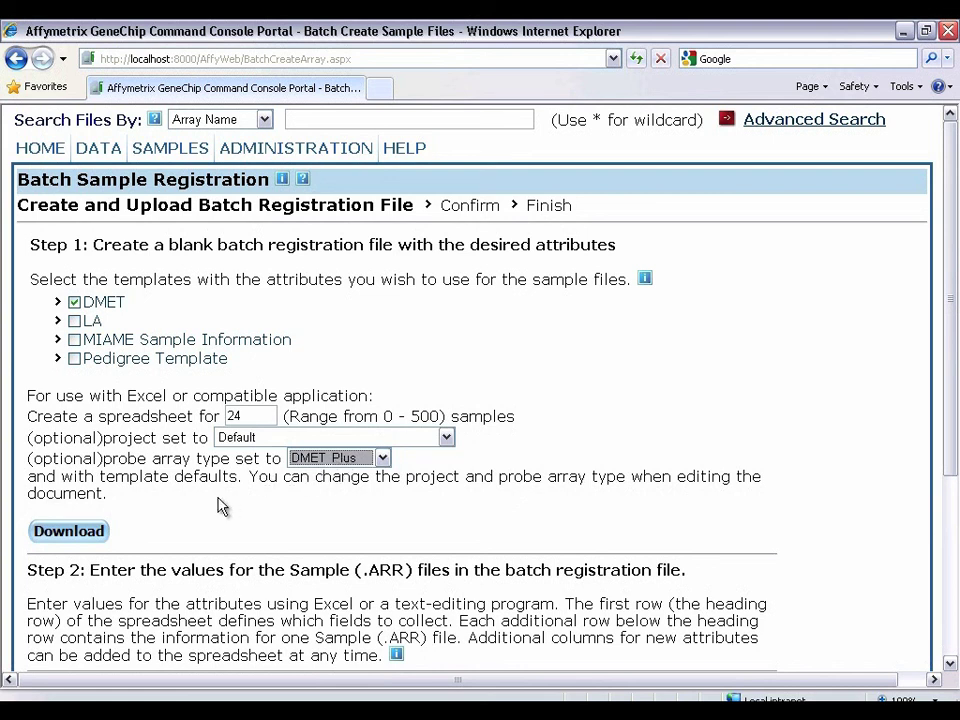
{"action": "left_click", "coordinate": [70, 532]}
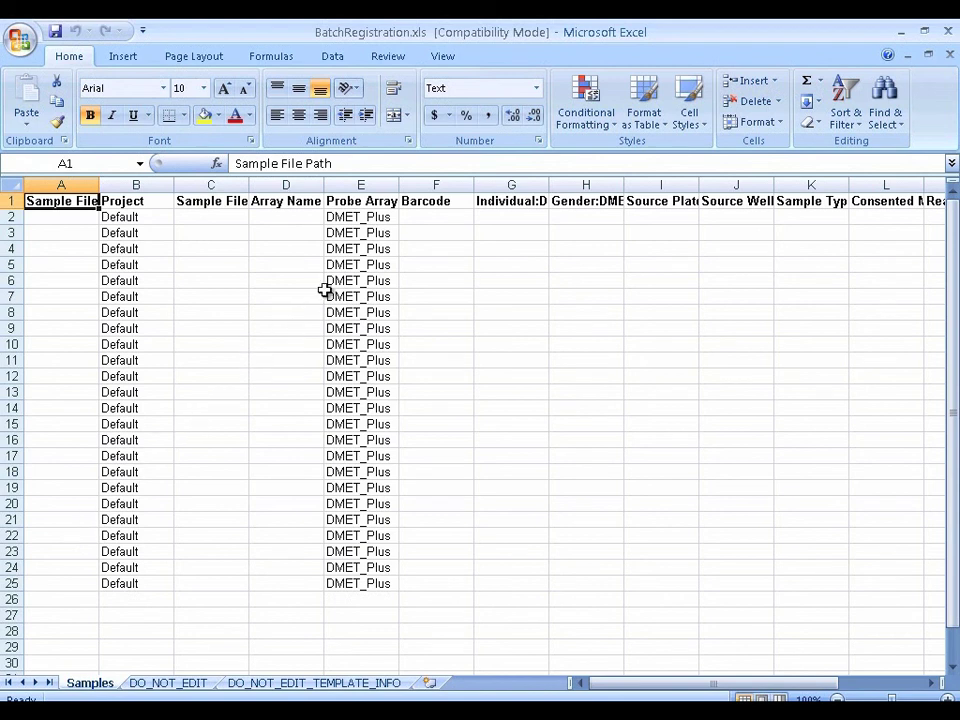
Copy the 24 Barcode cells and paste them, with individual IDs, starting at F2
{"action": "left_click_drag", "start_coordinate": [441, 219], "coordinate": [443, 579]}
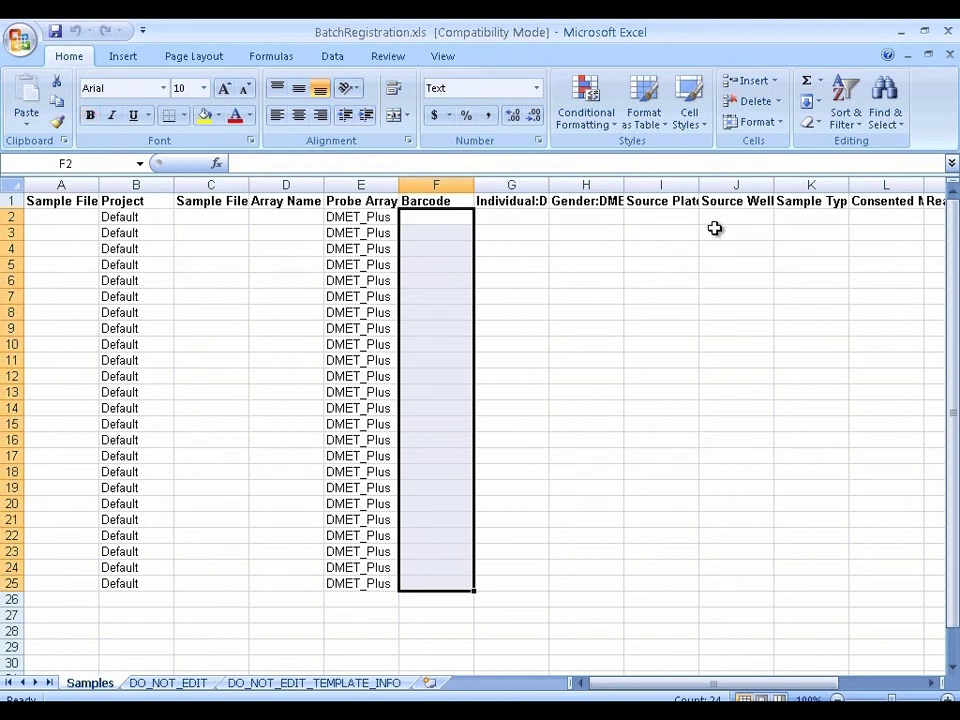
{"action": "left_click", "coordinate": [827, 204]}
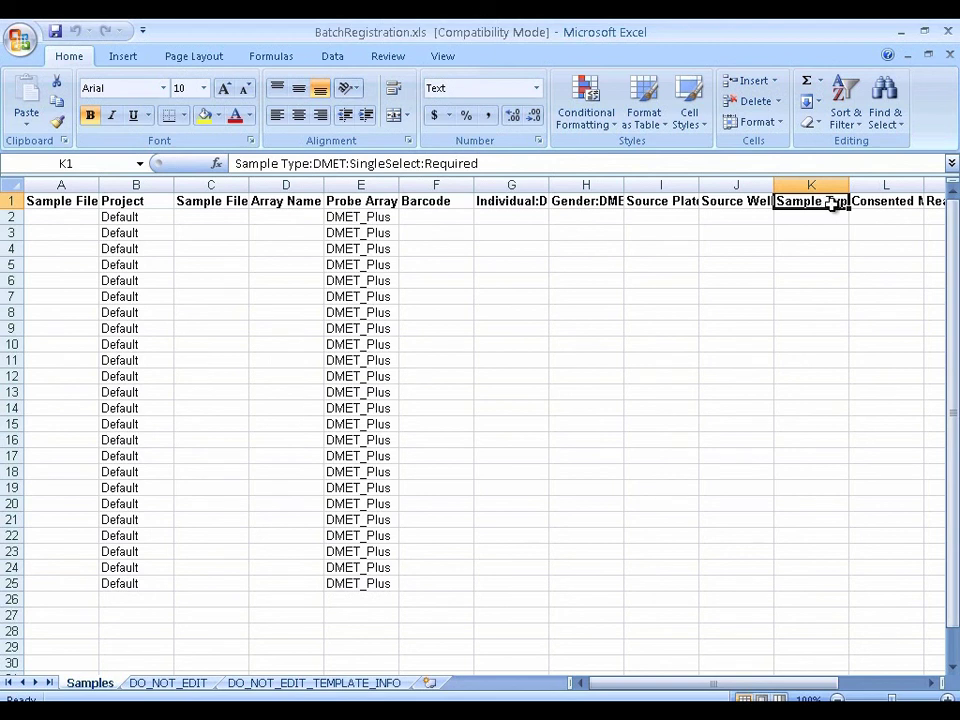
{"action": "left_click", "coordinate": [884, 201]}
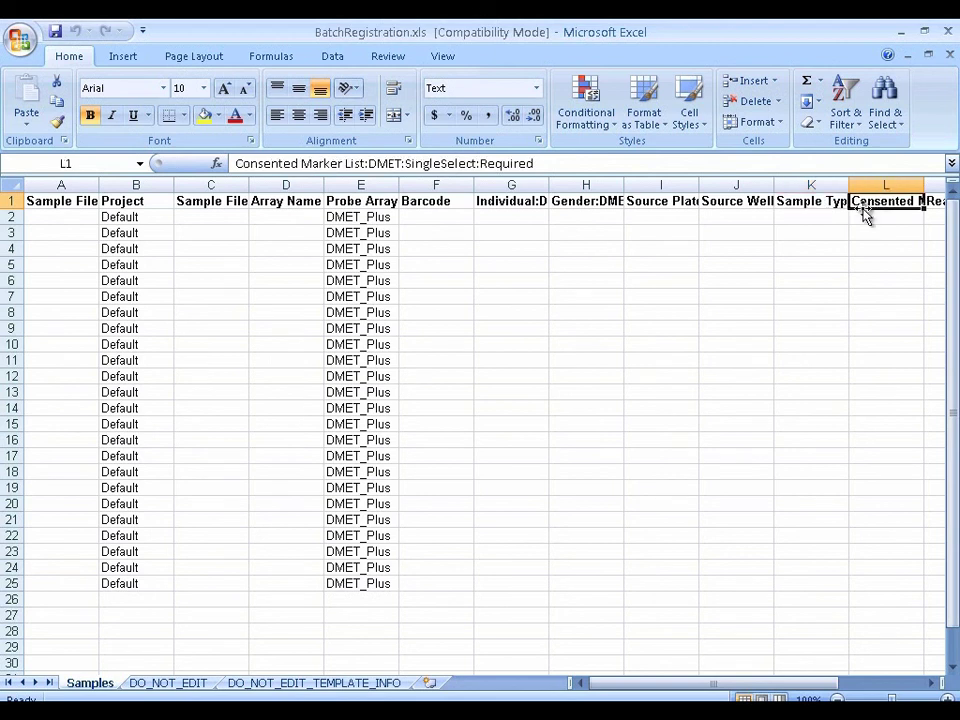
{"action": "left_click", "coordinate": [423, 218]}
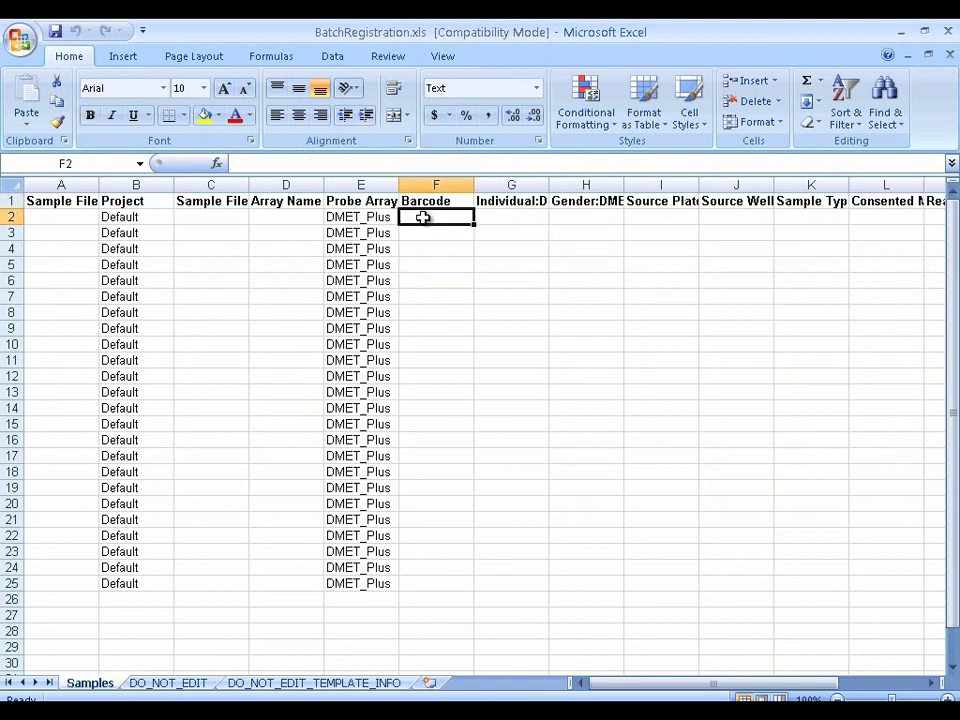
{"action": "key", "text": "ctrl+c"}
{"action": "key", "text": "alt+w"}
{"action": "right_click", "coordinate": [443, 221]}
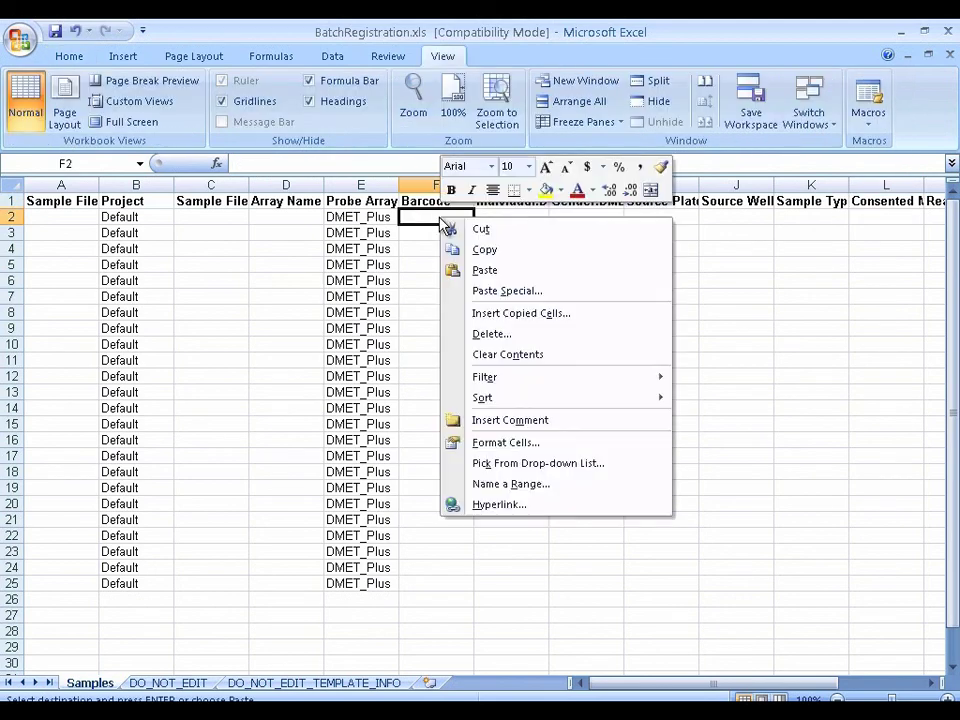
{"action": "left_click", "coordinate": [486, 271]}
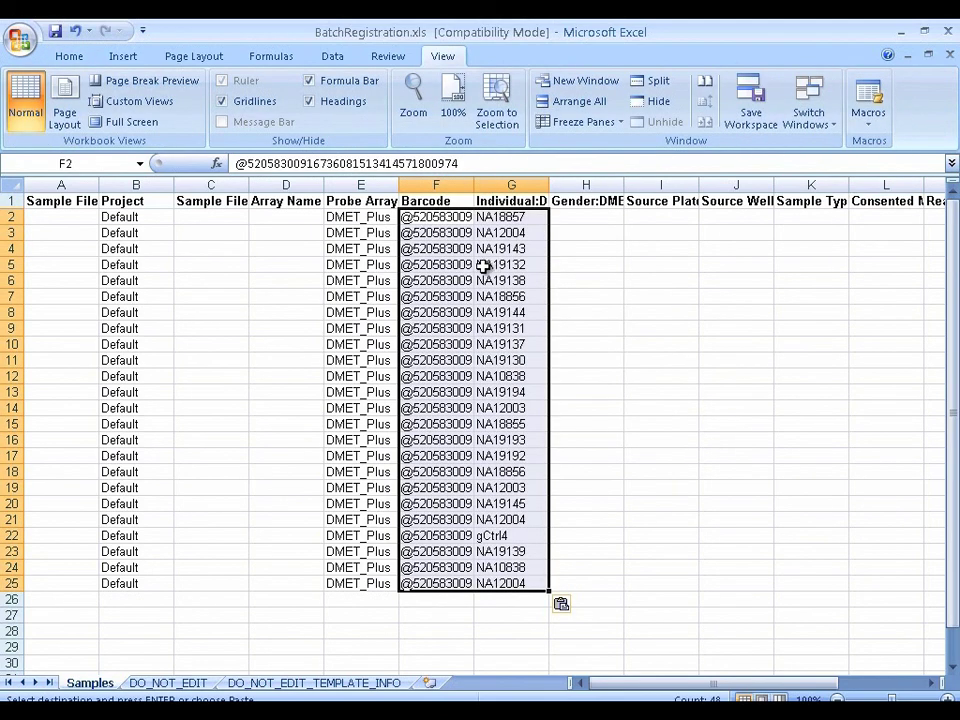
Fill the Array Name (D2:D25) and Sample File (C2:C25) columns with the barcodes
{"action": "left_click_drag", "start_coordinate": [436, 220], "coordinate": [443, 584]}
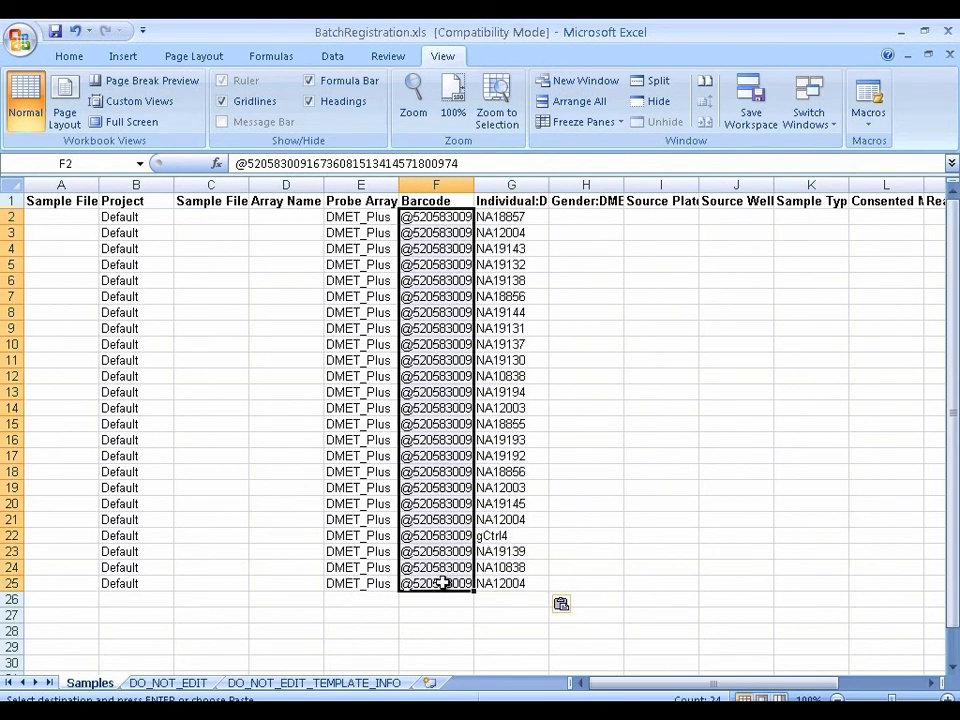
{"action": "key", "text": "ctrl+c"}
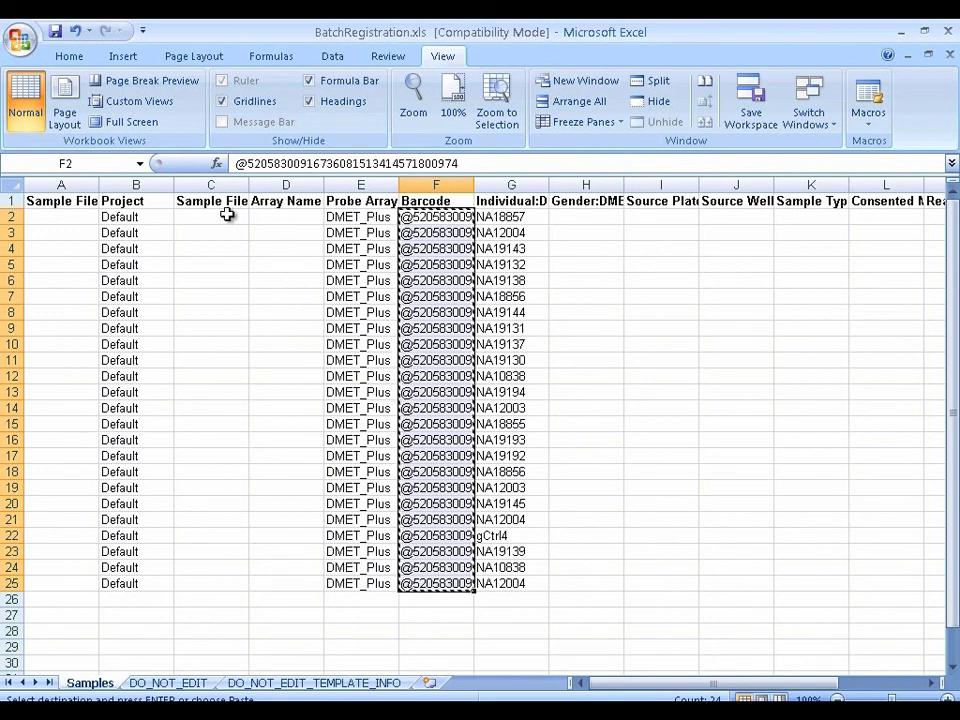
{"action": "left_click", "coordinate": [263, 216]}
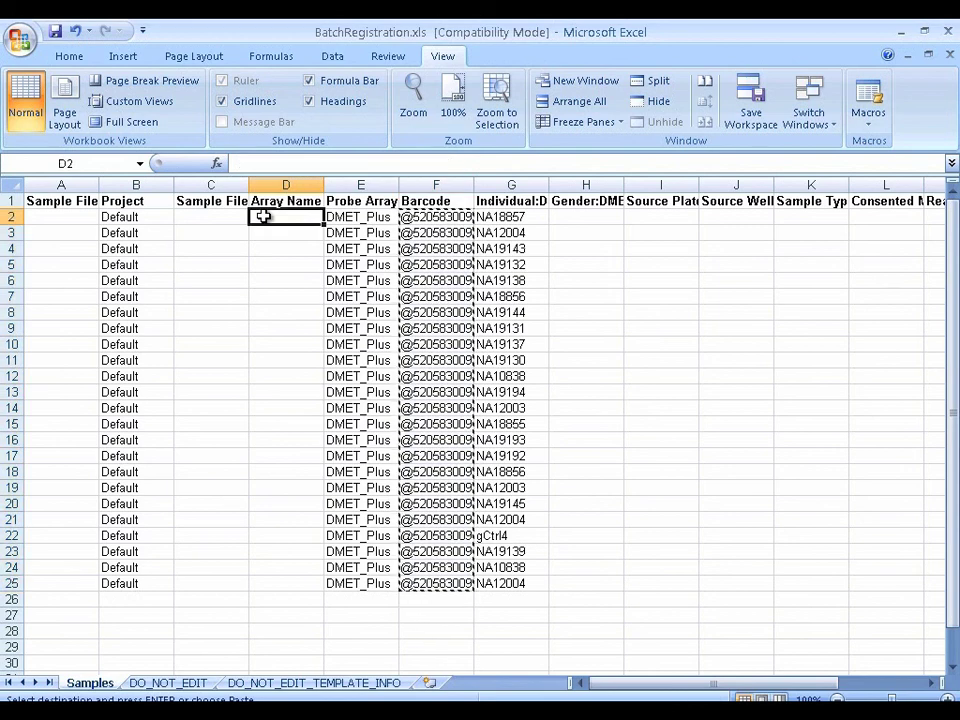
{"action": "key", "text": "ctrl+v"}
{"action": "key", "text": "Left"}
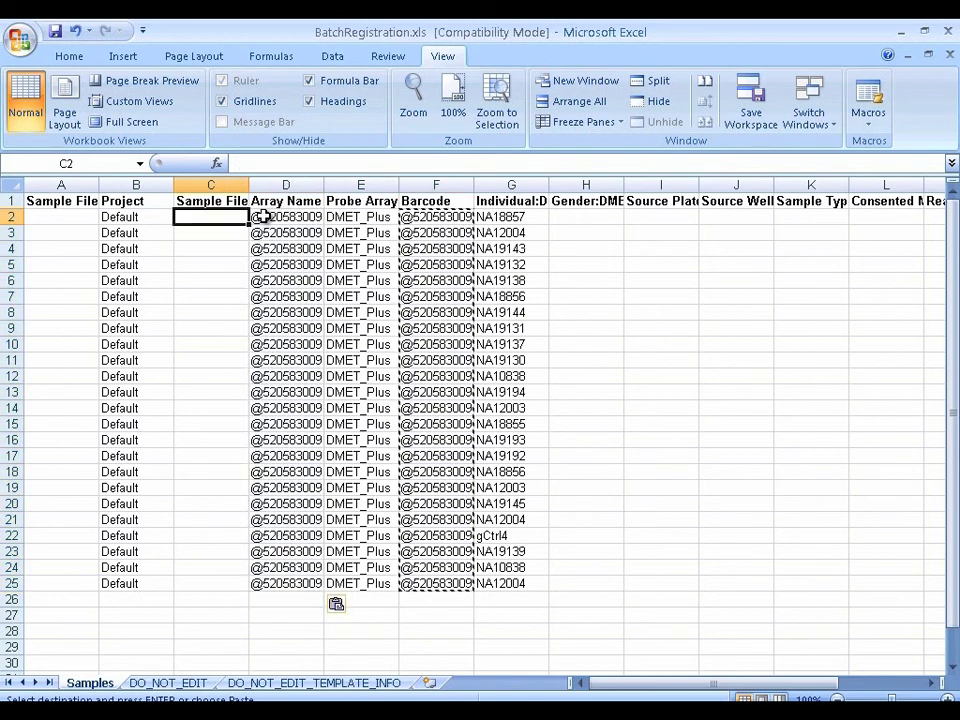
{"action": "key", "text": "ctrl+v"}
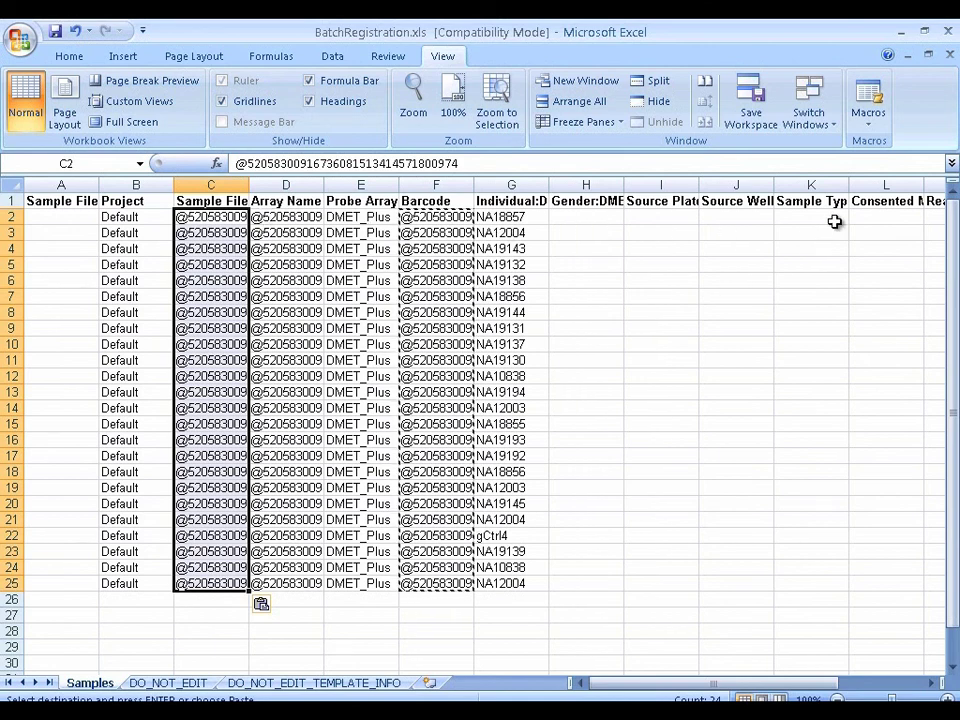
{"action": "left_click", "coordinate": [831, 216]}
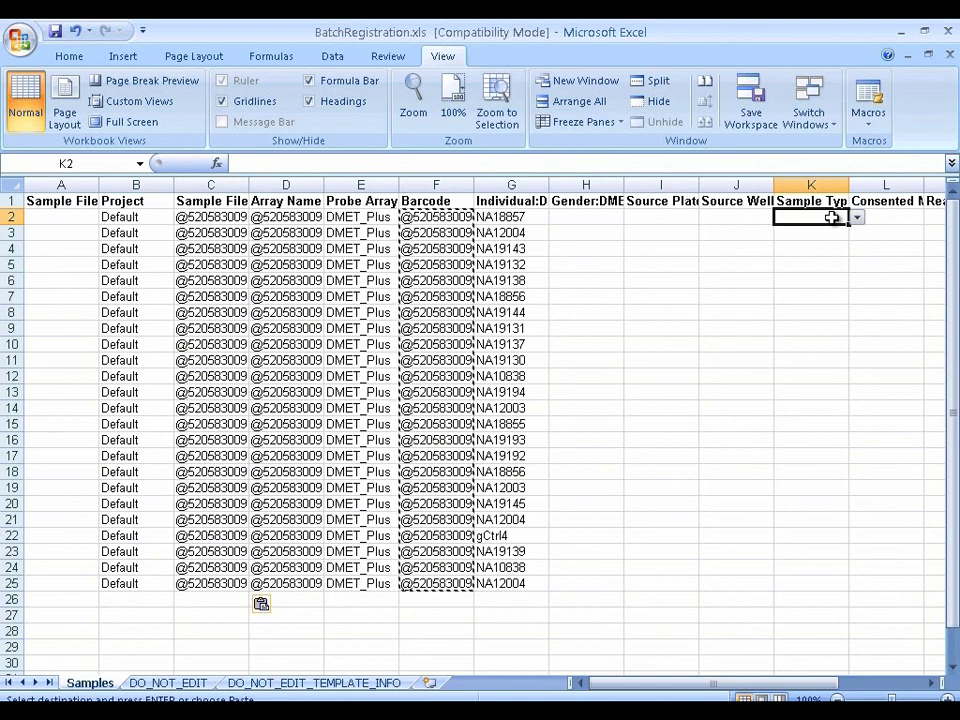
Widen column L and set row 2 to sample type 'sample' and marker list DMET_Plus_All
{"action": "left_click", "coordinate": [932, 683]}
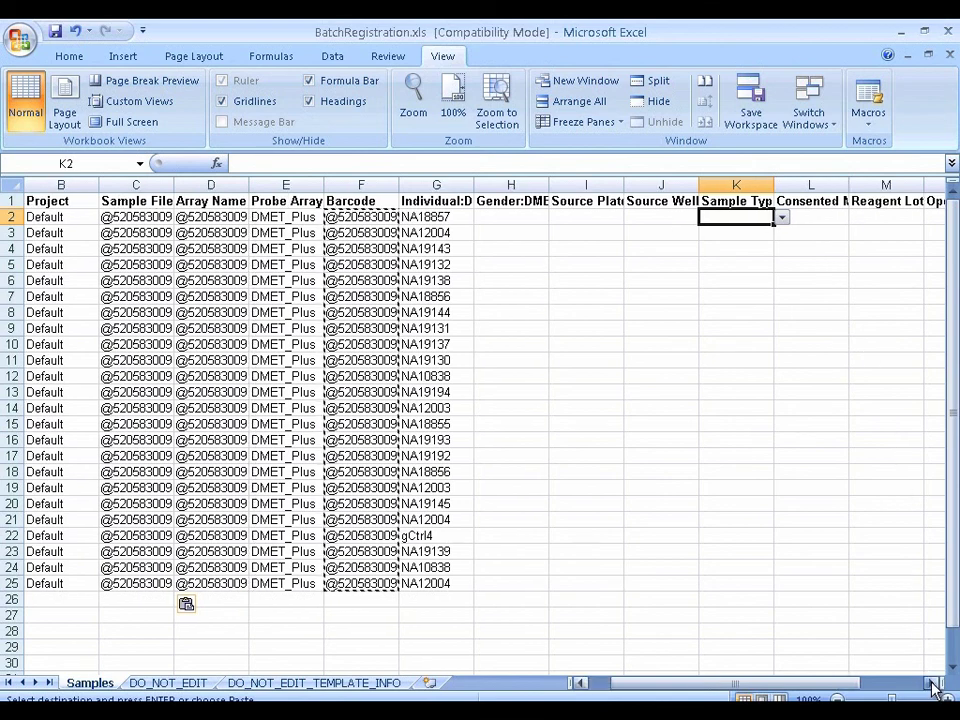
{"action": "left_click", "coordinate": [932, 683]}
{"action": "left_click_drag", "start_coordinate": [773, 186], "coordinate": [868, 189]}
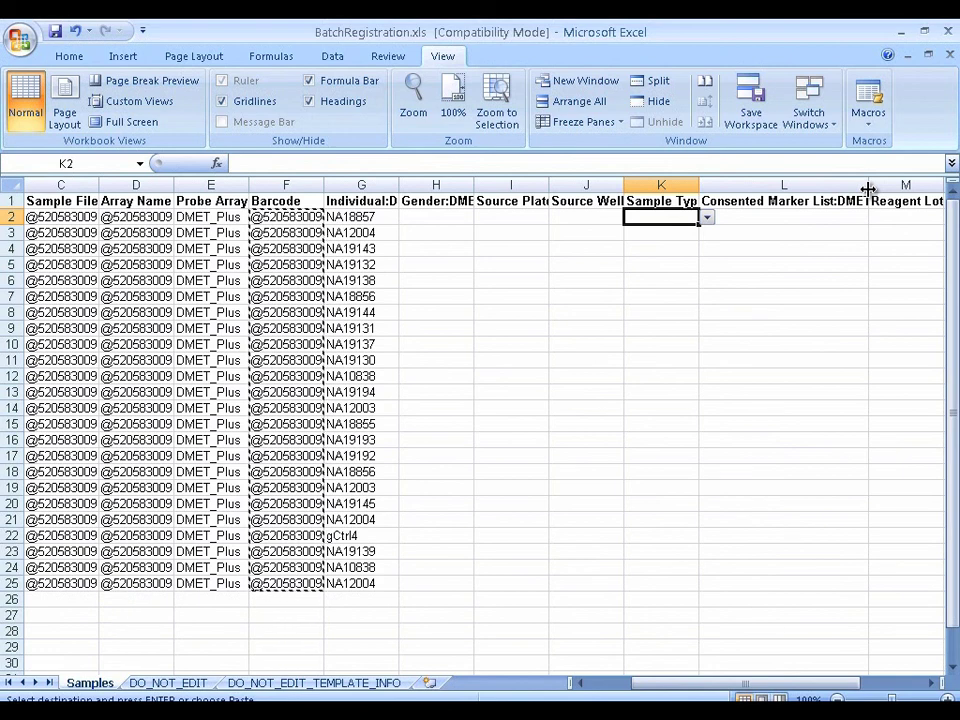
{"action": "left_click", "coordinate": [706, 218]}
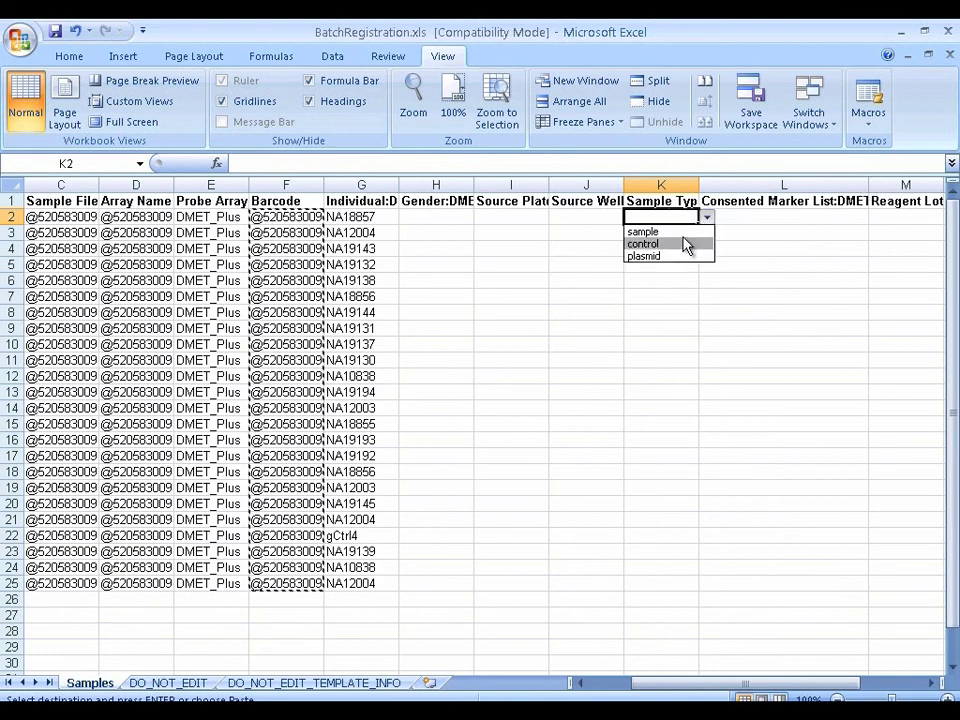
{"action": "left_click", "coordinate": [686, 232]}
{"action": "left_click", "coordinate": [852, 216]}
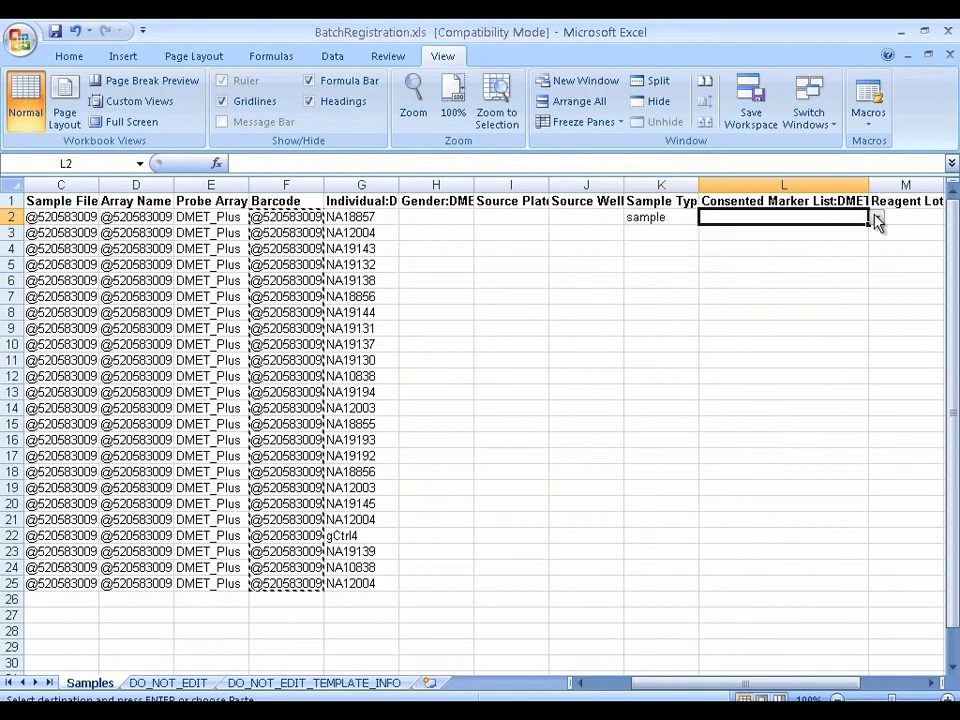
{"action": "left_click", "coordinate": [876, 218]}
{"action": "left_click", "coordinate": [850, 231]}
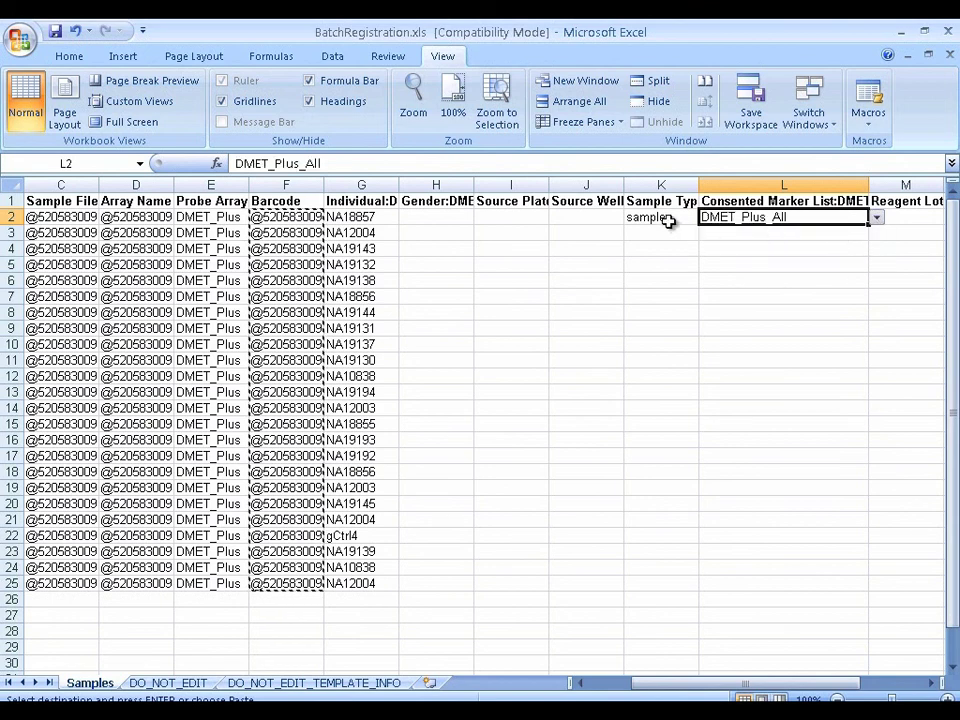
Copy K2:L2's sample and DMET_Plus_All values into rows 3 to 25
{"action": "left_click_drag", "start_coordinate": [668, 221], "coordinate": [724, 218]}
{"action": "right_click", "coordinate": [724, 218]}
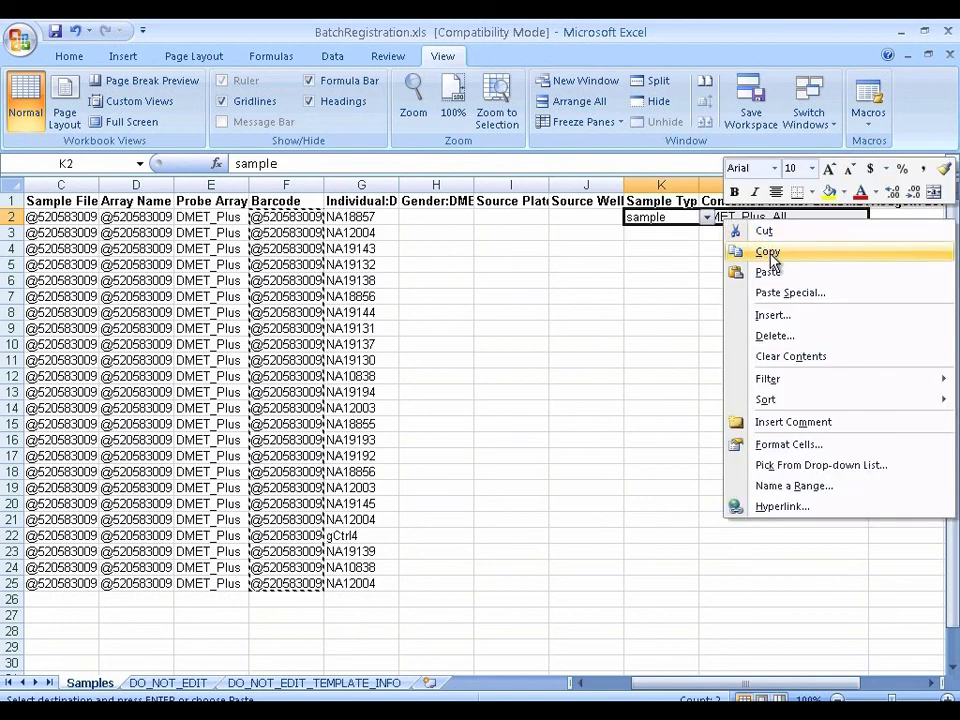
{"action": "left_click", "coordinate": [768, 252]}
{"action": "left_click_drag", "start_coordinate": [686, 233], "coordinate": [748, 583]}
{"action": "right_click", "coordinate": [725, 590]}
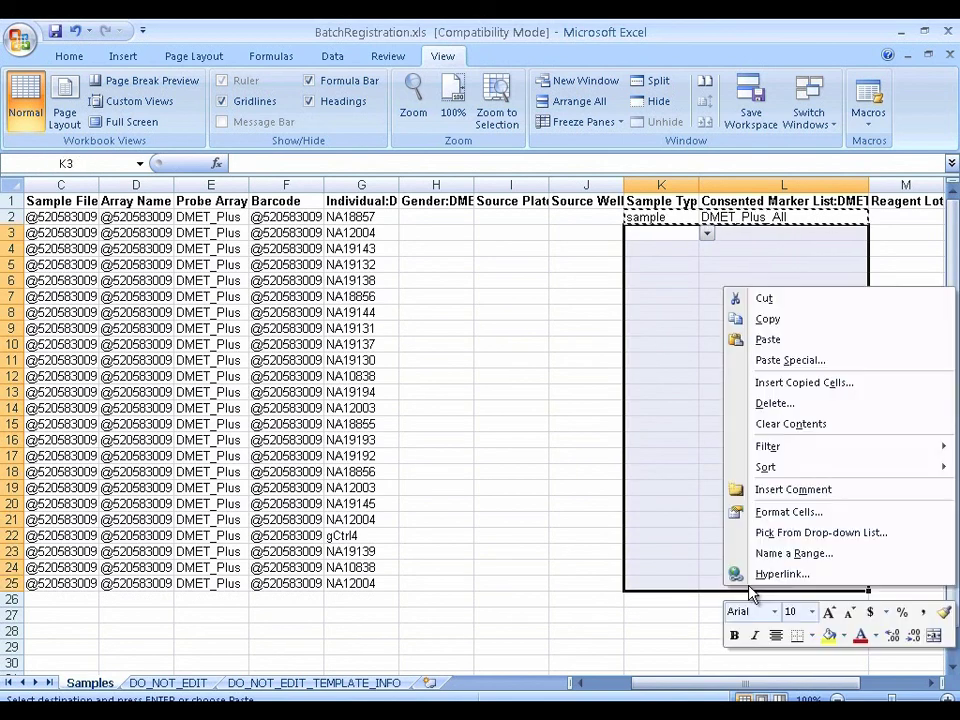
{"action": "left_click", "coordinate": [767, 341]}
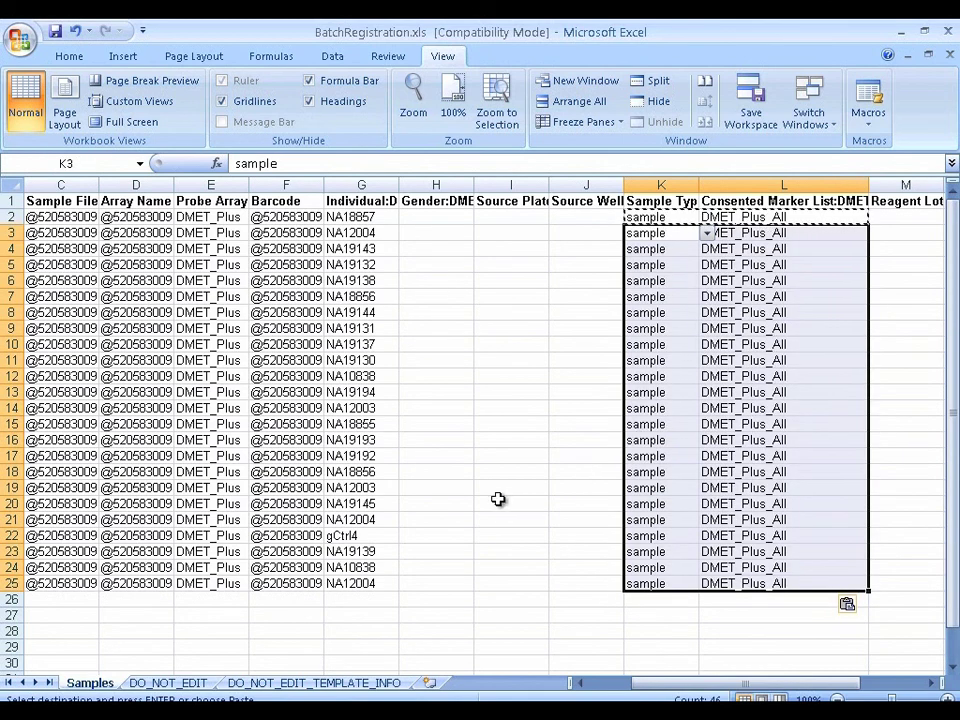
{"action": "left_click", "coordinate": [364, 534]}
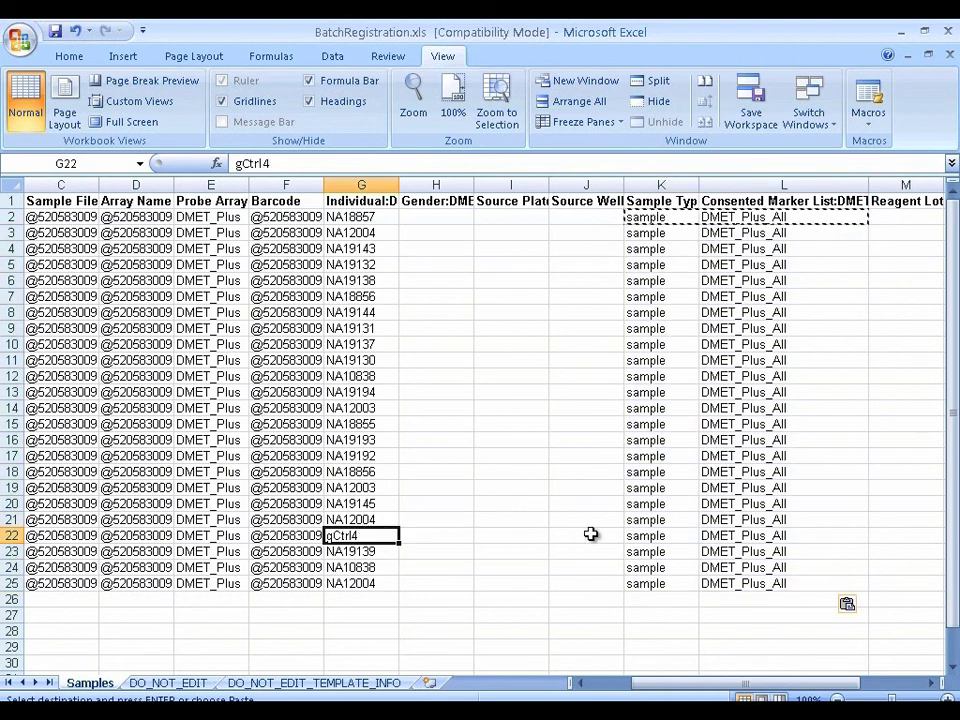
Change the gCtrl4 row's sample type in K22 to control and save the workbook
{"action": "left_click", "coordinate": [641, 536]}
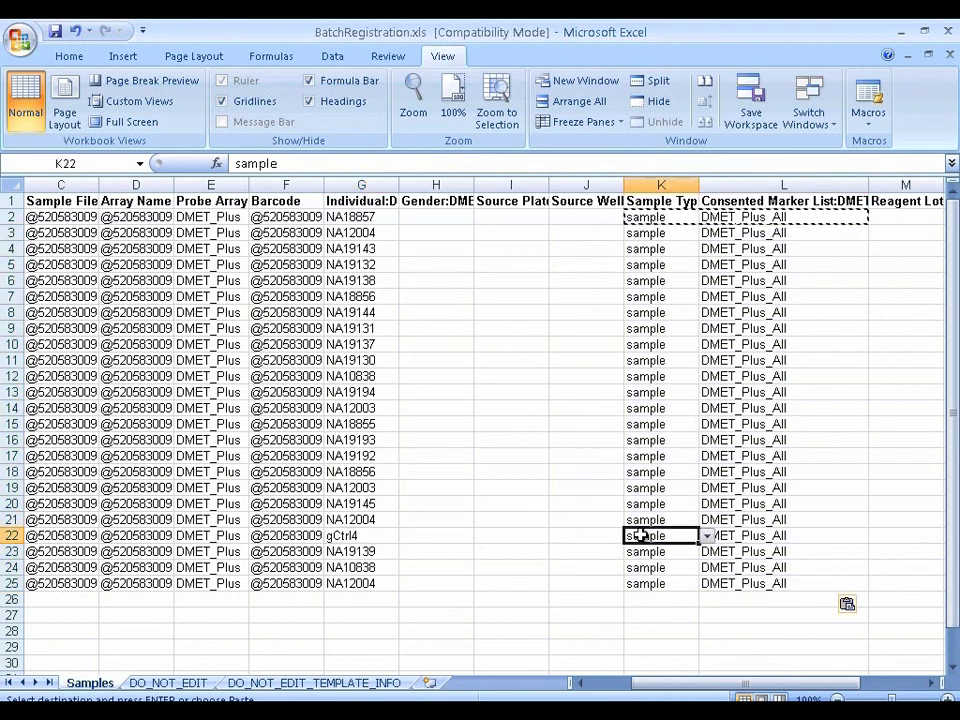
{"action": "left_click", "coordinate": [707, 537]}
{"action": "left_click", "coordinate": [689, 566]}
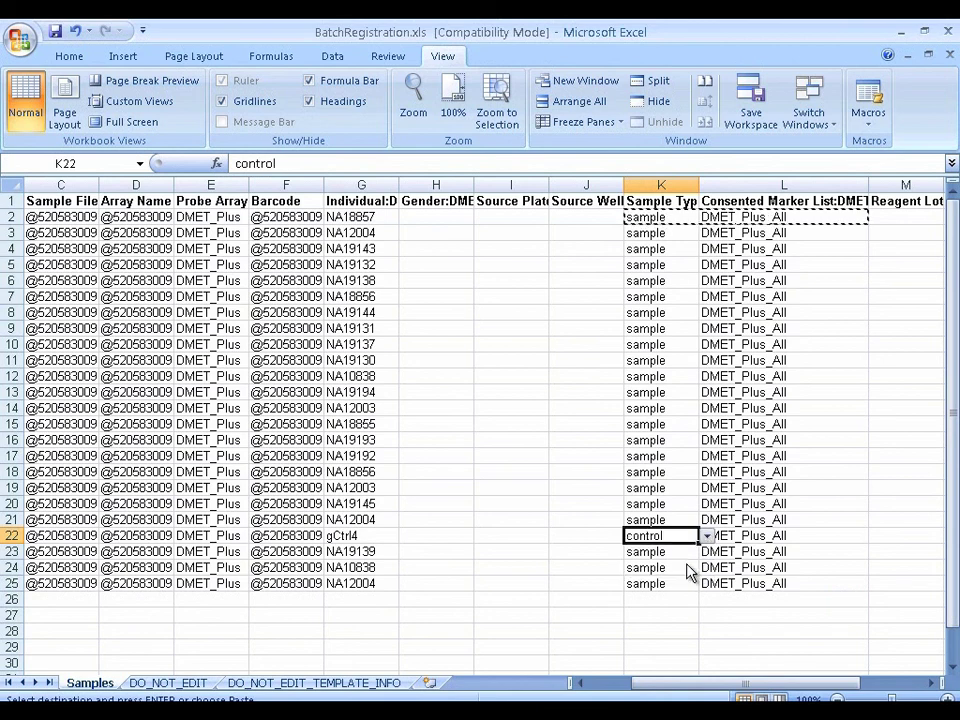
{"action": "left_click", "coordinate": [664, 519]}
{"action": "left_click", "coordinate": [663, 533]}
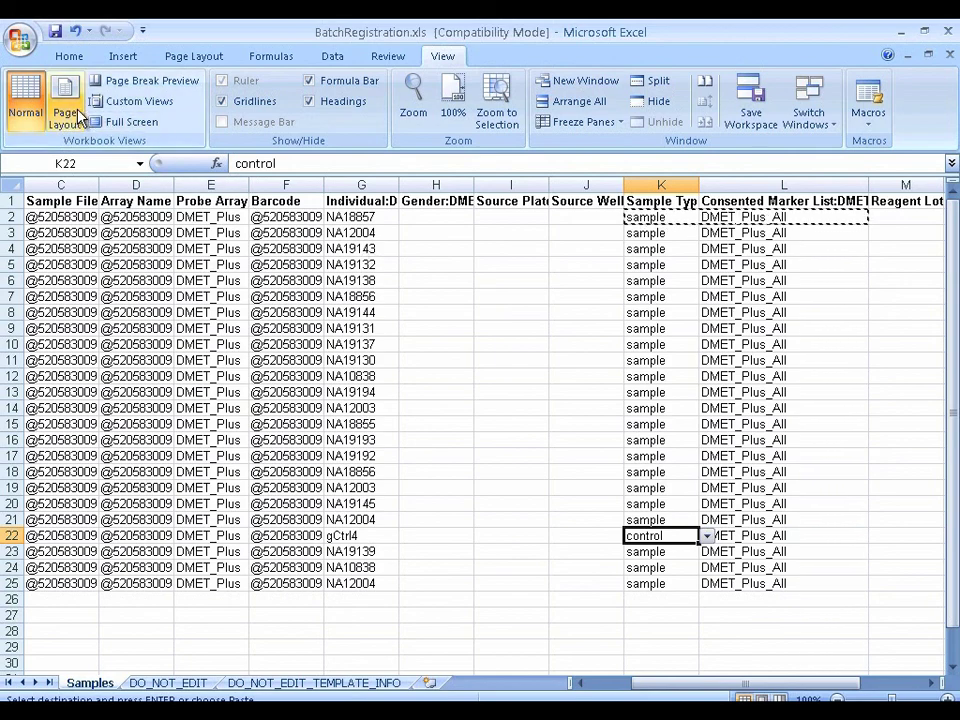
{"action": "left_click", "coordinate": [57, 32]}
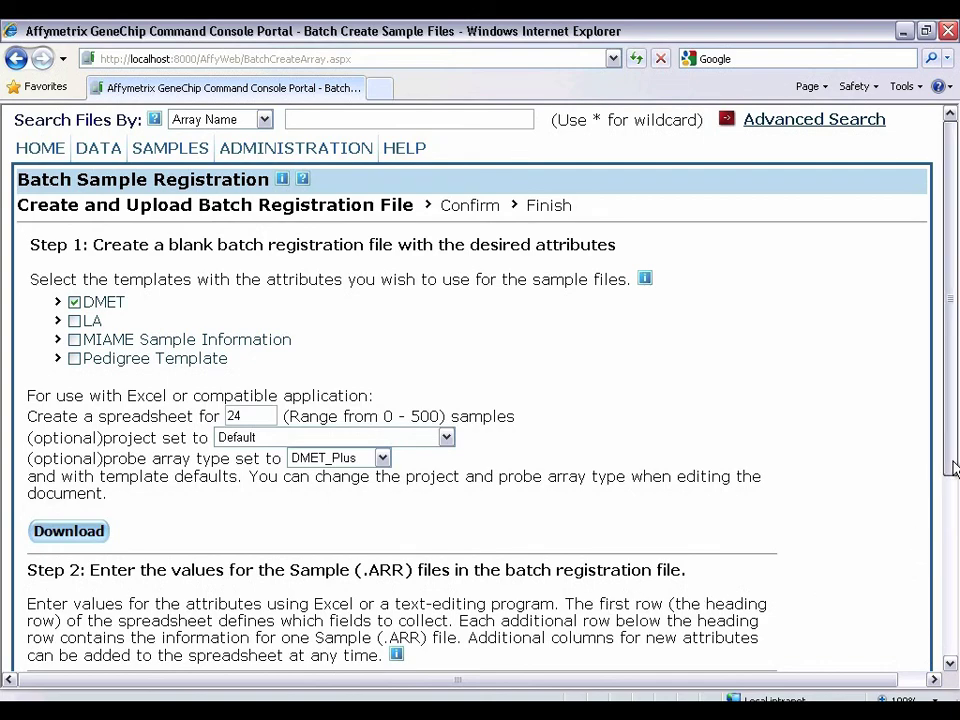
Upload BatchRegistration.xls to the portal and save the registered samples
{"action": "left_click_drag", "start_coordinate": [951, 472], "coordinate": [953, 616]}
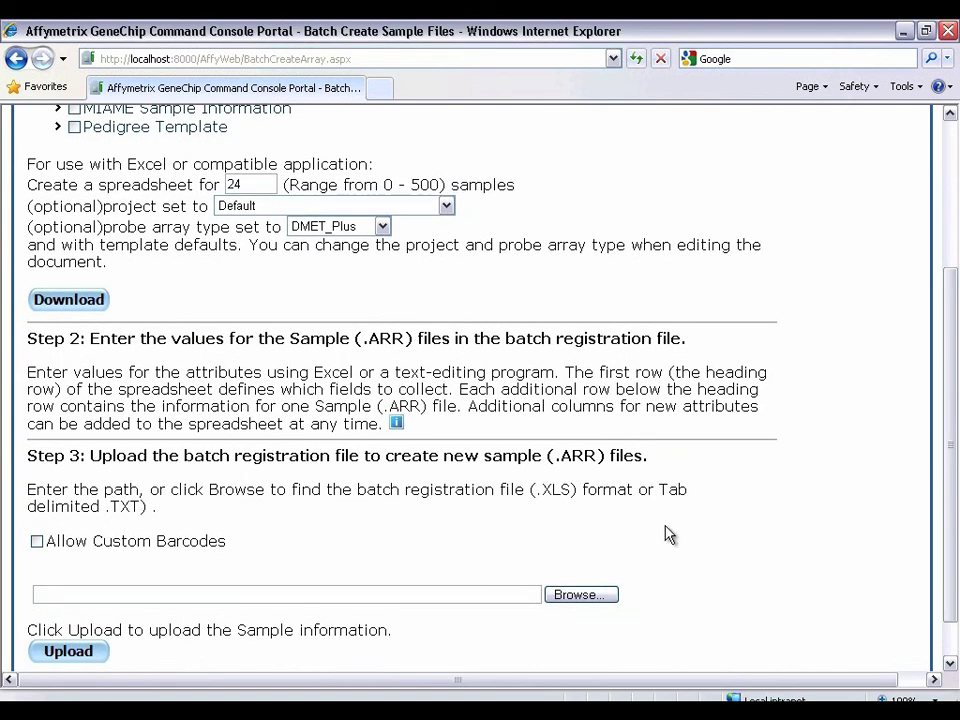
{"action": "left_click", "coordinate": [582, 596]}
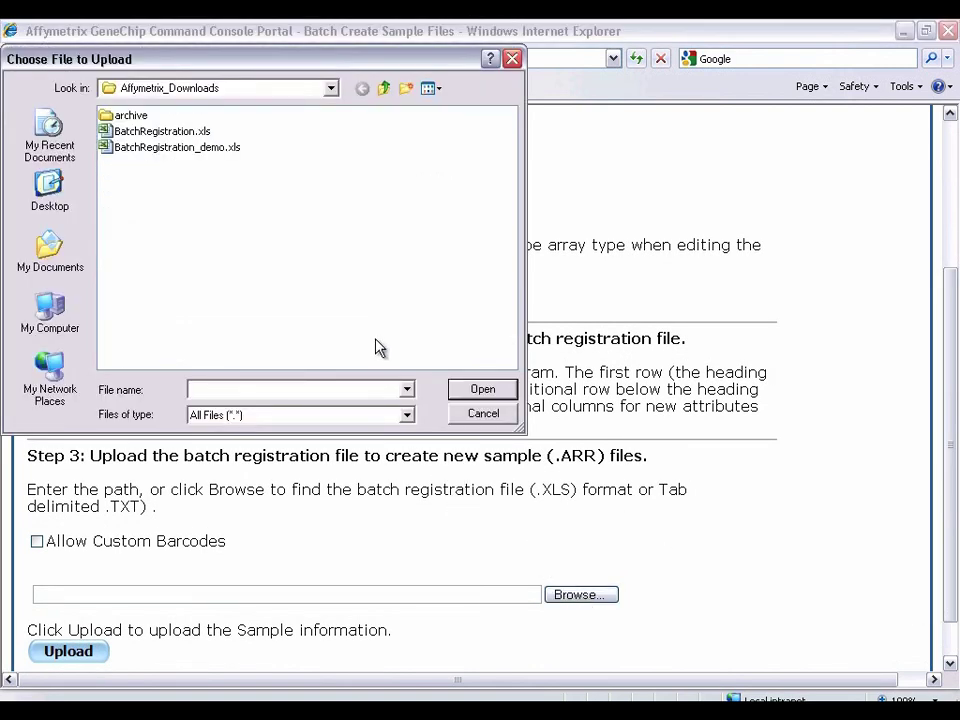
{"action": "left_click", "coordinate": [170, 132]}
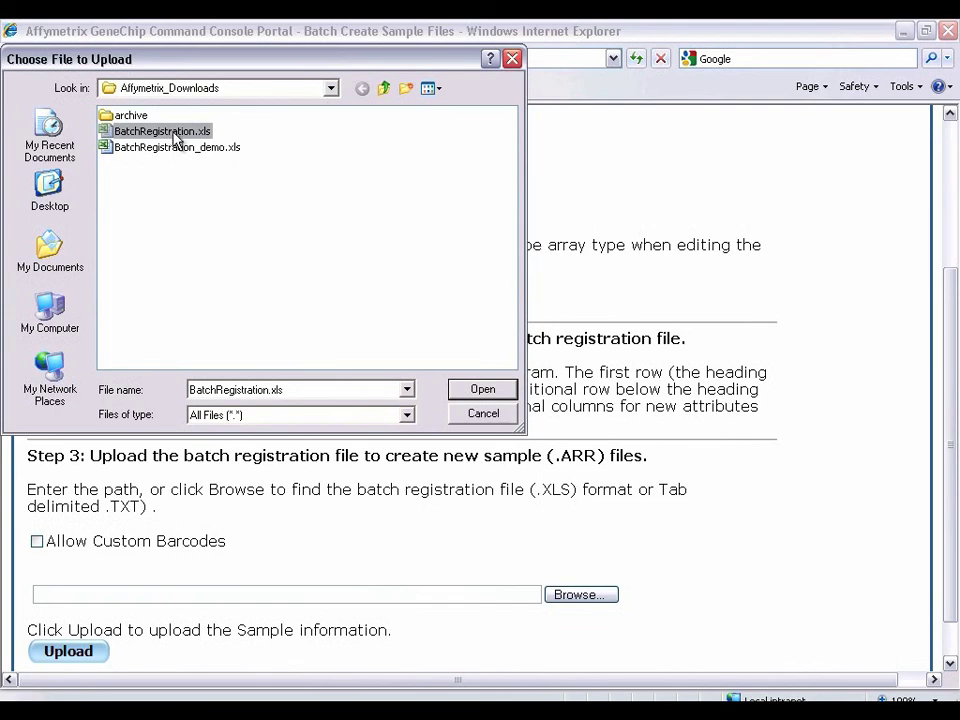
{"action": "left_click", "coordinate": [468, 391]}
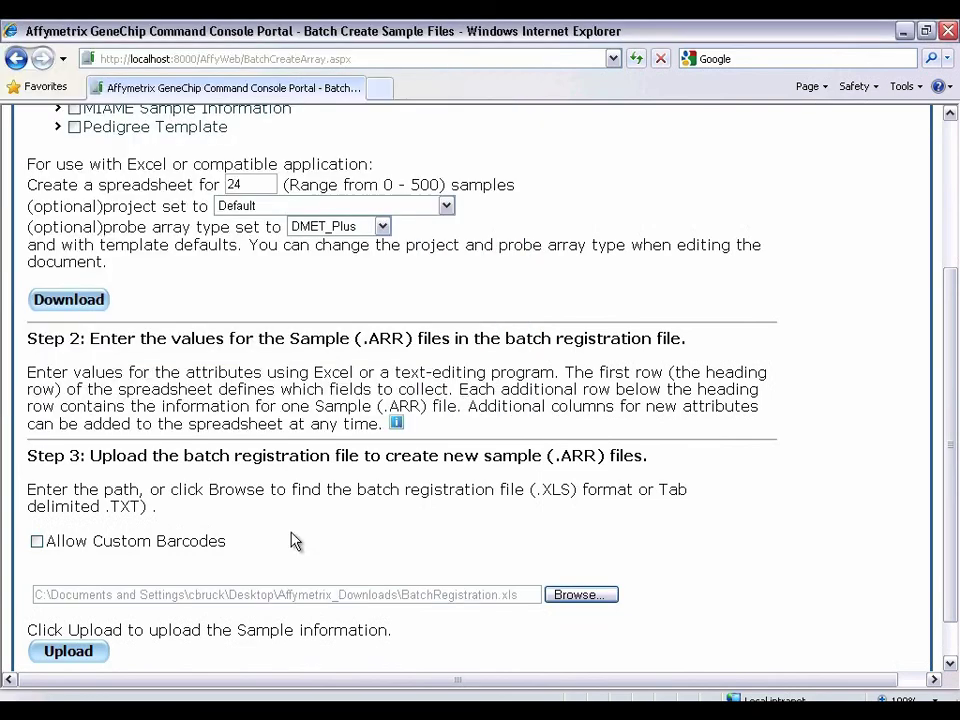
{"action": "left_click", "coordinate": [88, 652]}
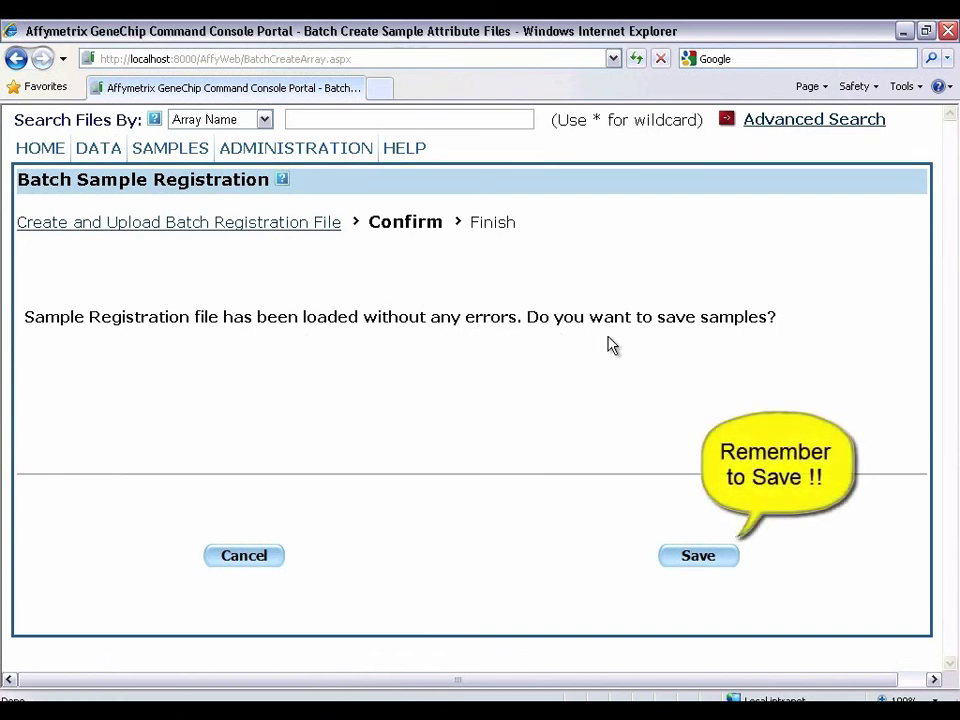
{"action": "left_click", "coordinate": [708, 563]}
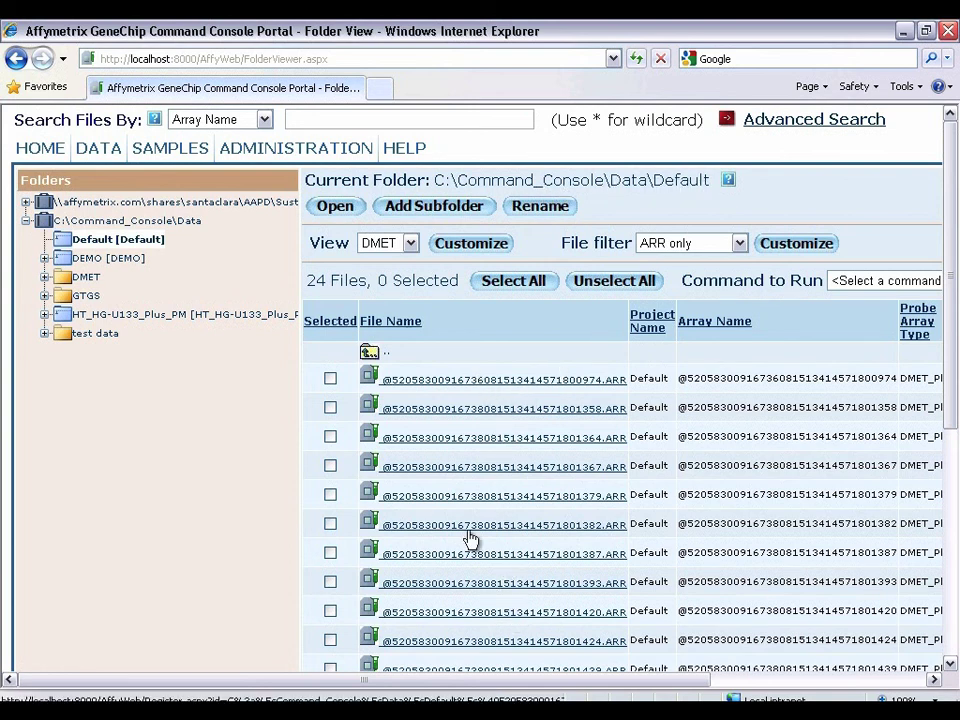
Check the 24 Files count and scroll to view the Sample Type and Consented Marker List columns
{"action": "triple_click", "coordinate": [325, 280]}
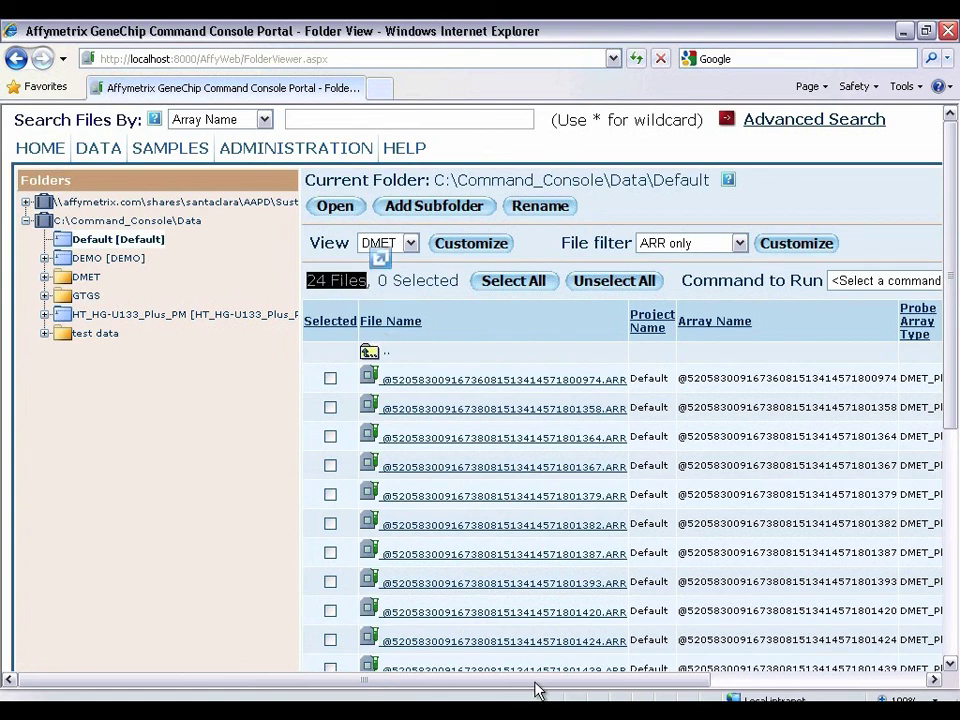
{"action": "left_click_drag", "start_coordinate": [536, 684], "coordinate": [790, 688]}
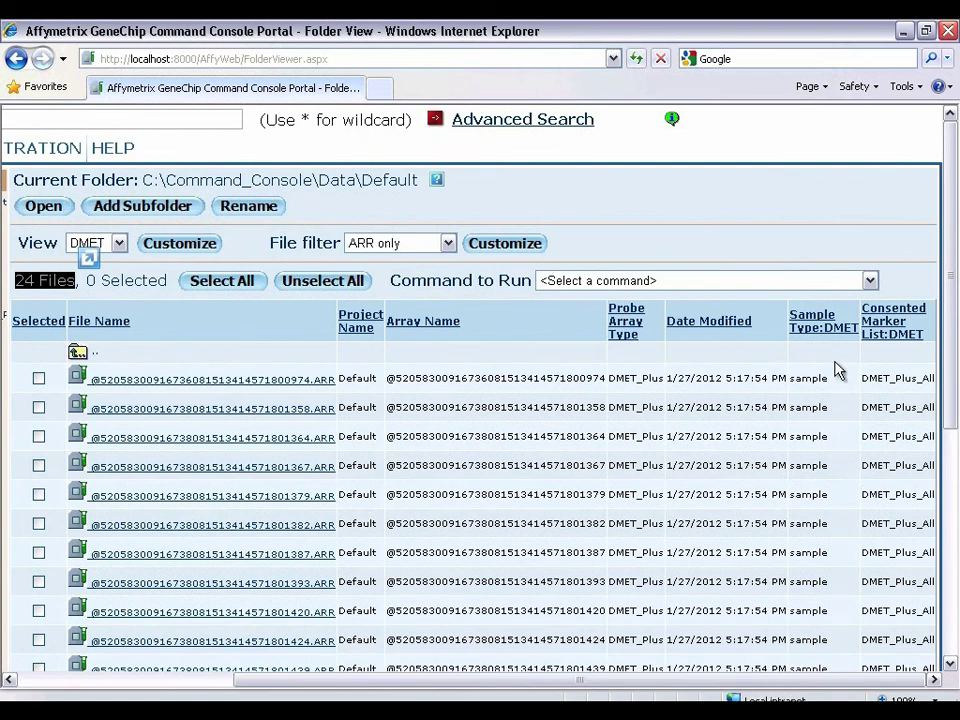